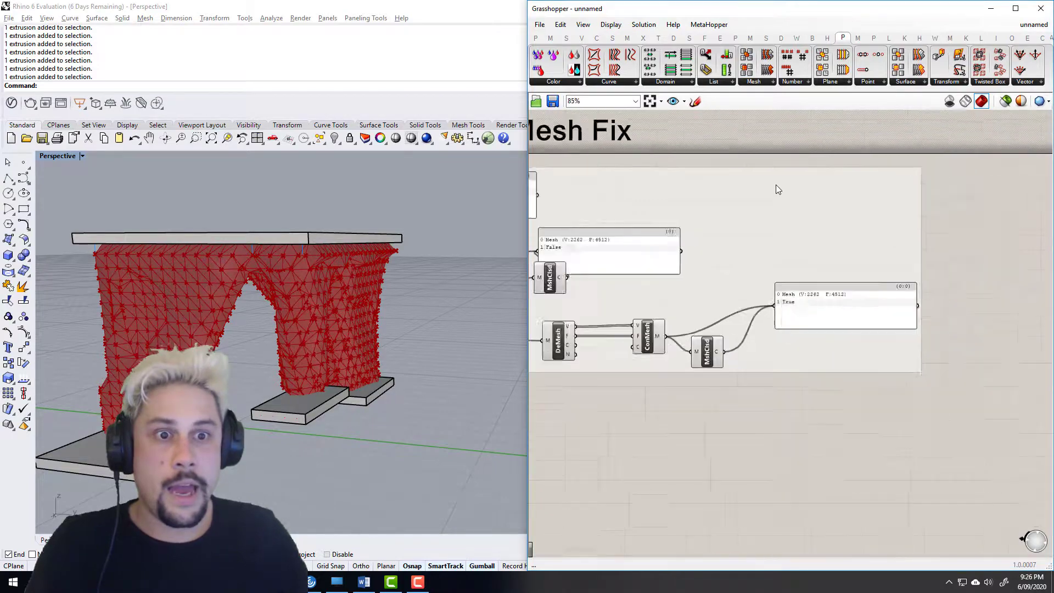
# - Examine the Mesh Fix definition, from the incoming Mesh parameter through to the final closed-mesh check
pyautogui.moveTo(865, 175); pyautogui.dragTo(773, 197, button='right')
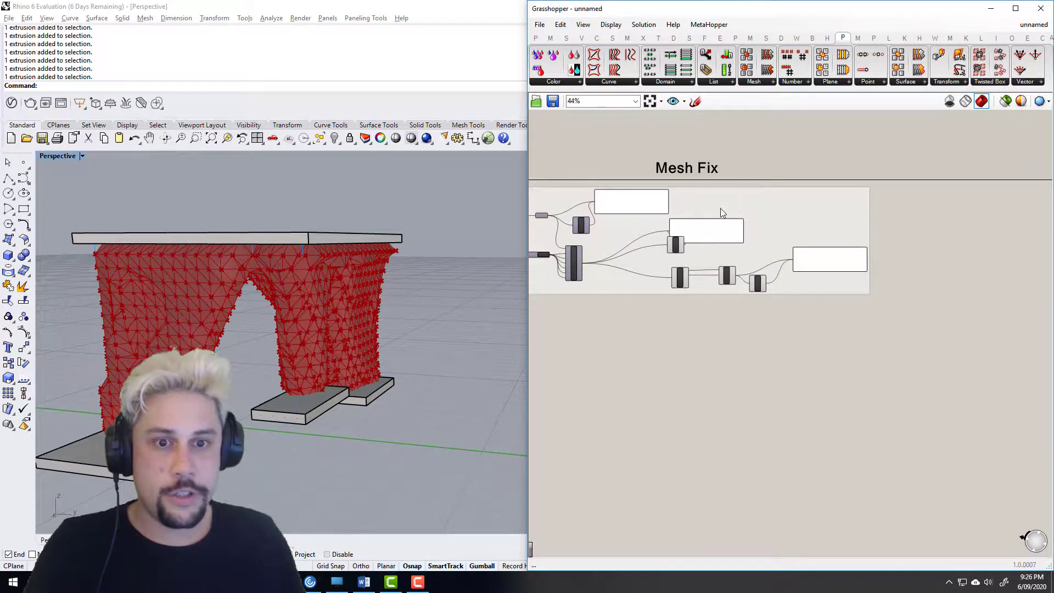
pyautogui.moveTo(599, 253); pyautogui.dragTo(722, 251, button='right')
pyautogui.scroll(3, 910, 246)
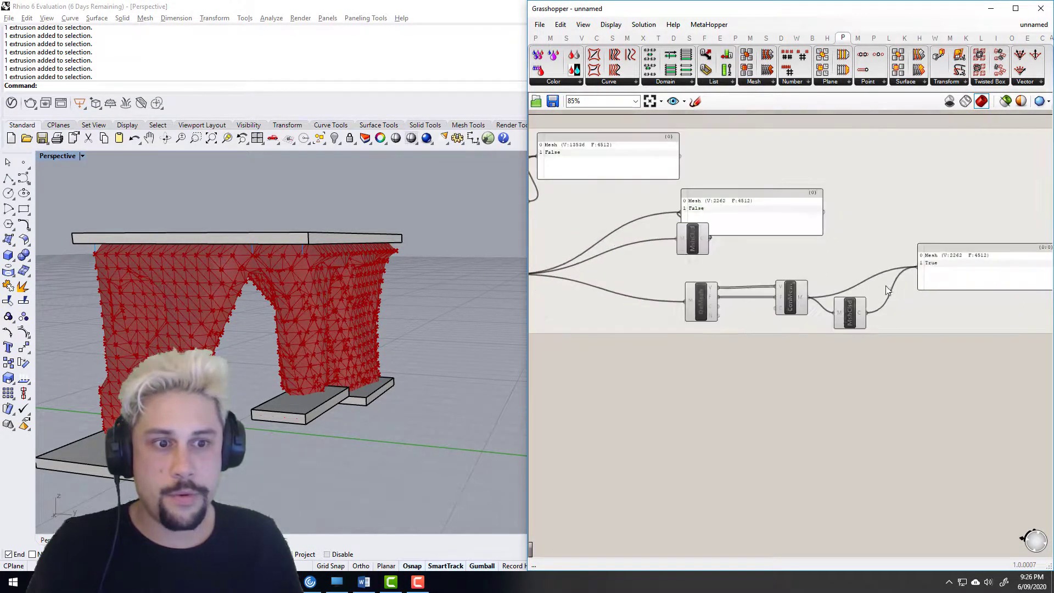
pyautogui.moveTo(682, 302); pyautogui.dragTo(705, 274)
pyautogui.scroll(-5, 816, 262)
pyautogui.moveTo(850, 270); pyautogui.dragTo(970, 263, button='right')
pyautogui.scroll(3, 625, 248)
pyautogui.scroll(1, 625, 248)
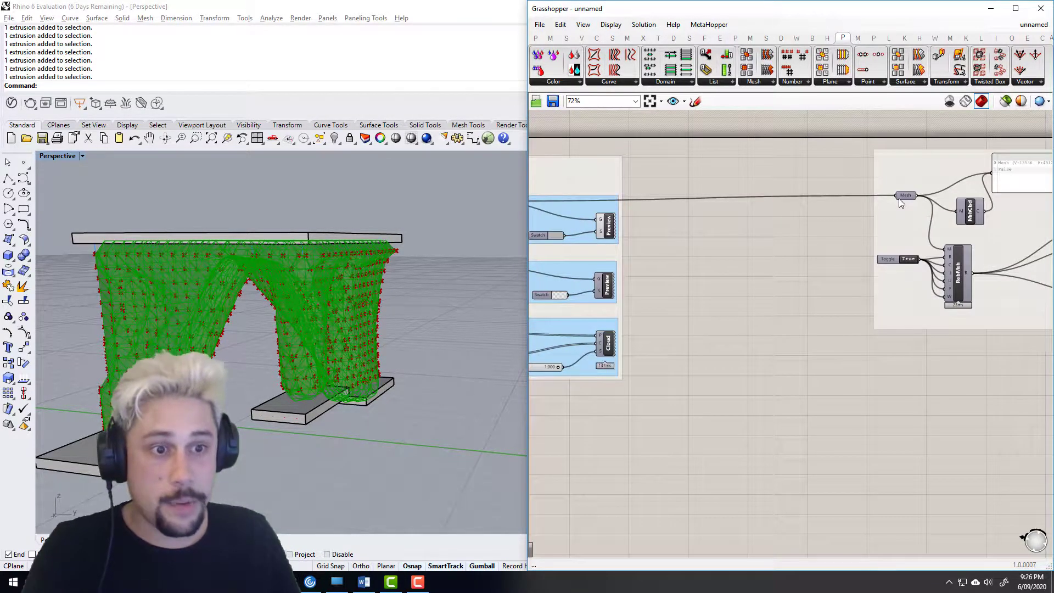
pyautogui.moveTo(909, 201); pyautogui.dragTo(894, 196)
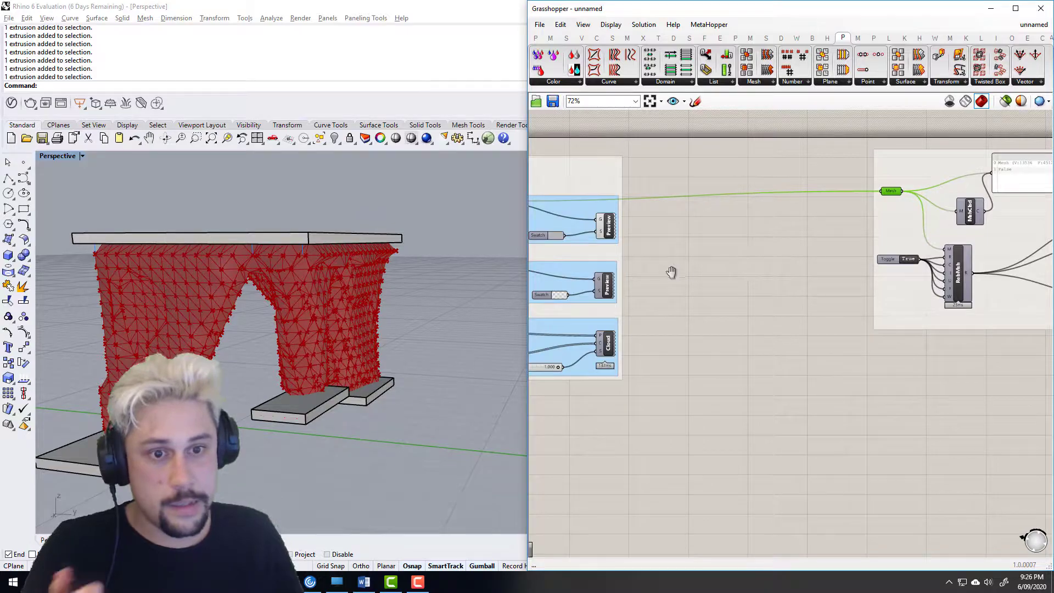
pyautogui.moveTo(672, 272); pyautogui.dragTo(550, 290, button='right')
pyautogui.moveTo(752, 235); pyautogui.dragTo(622, 237, button='right')
pyautogui.moveTo(899, 227); pyautogui.dragTo(786, 223, button='right')
pyautogui.moveTo(862, 264); pyautogui.dragTo(716, 270, button='right')
pyautogui.moveTo(752, 331); pyautogui.dragTo(771, 337)
pyautogui.scroll(1, 765, 299)
pyautogui.moveTo(765, 299); pyautogui.dragTo(650, 338, button='right')
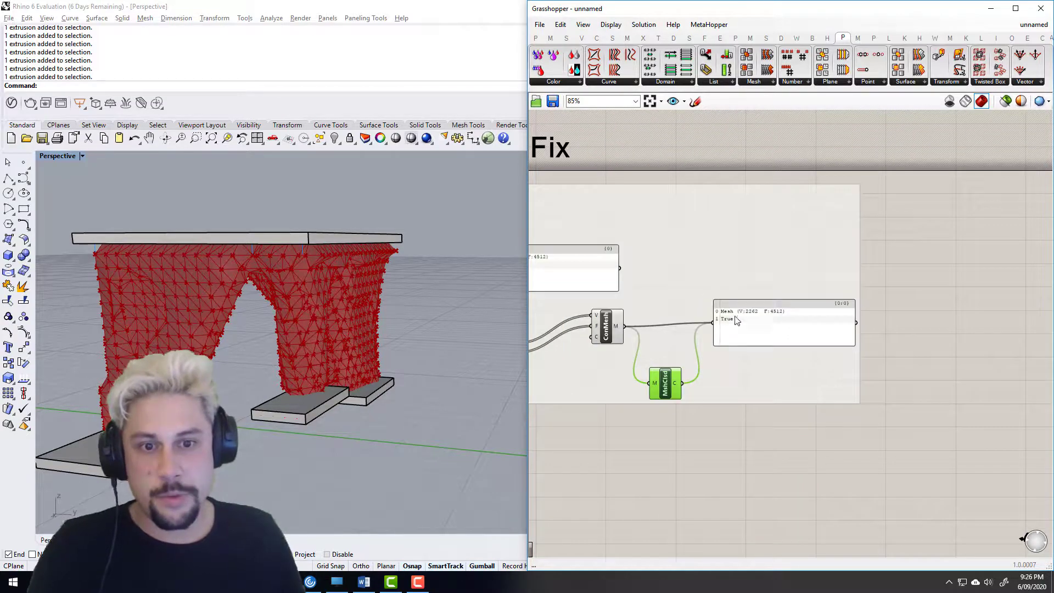
# - Delete the mesh-closed check and its output panel that follow the Construct Mesh component
pyautogui.moveTo(729, 318); pyautogui.dragTo(848, 334, button='right')
pyautogui.moveTo(849, 334); pyautogui.dragTo(861, 286)
pyautogui.press('Delete')
pyautogui.click(792, 387)
pyautogui.press('Delete')
# - Add a Mesh parameter outside the Mesh Fix group, fed by the Construct Mesh output
pyautogui.moveTo(863, 342); pyautogui.dragTo(799, 341, button='right')
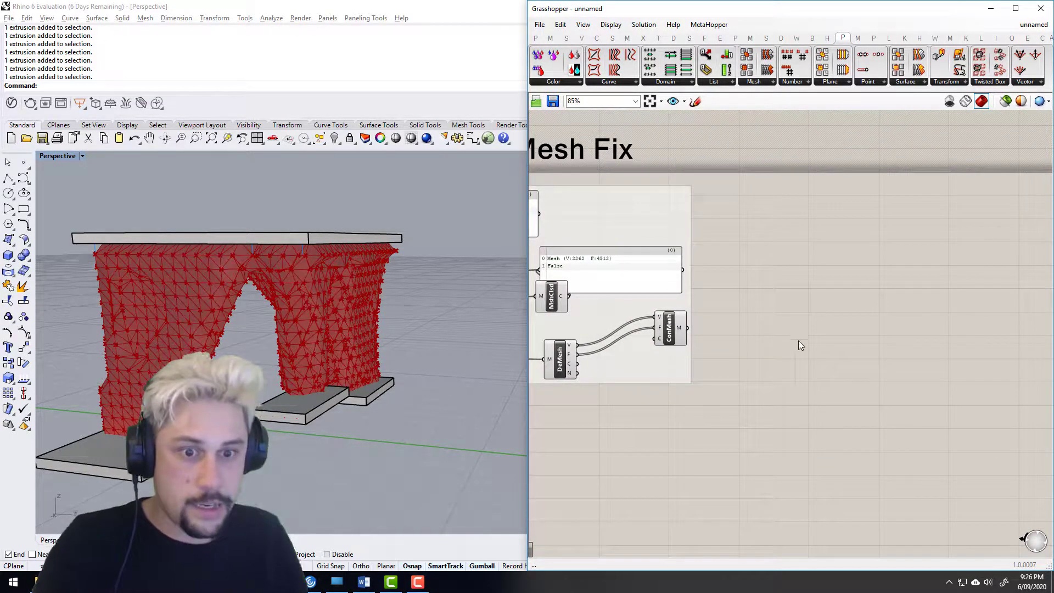
pyautogui.doubleClick(799, 335)
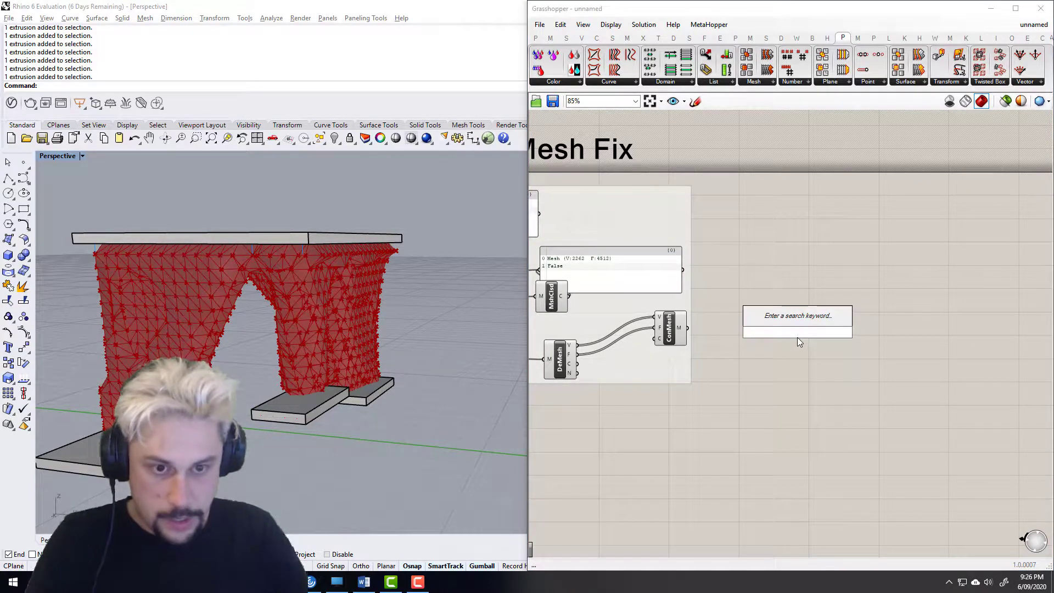
pyautogui.write('mesh')
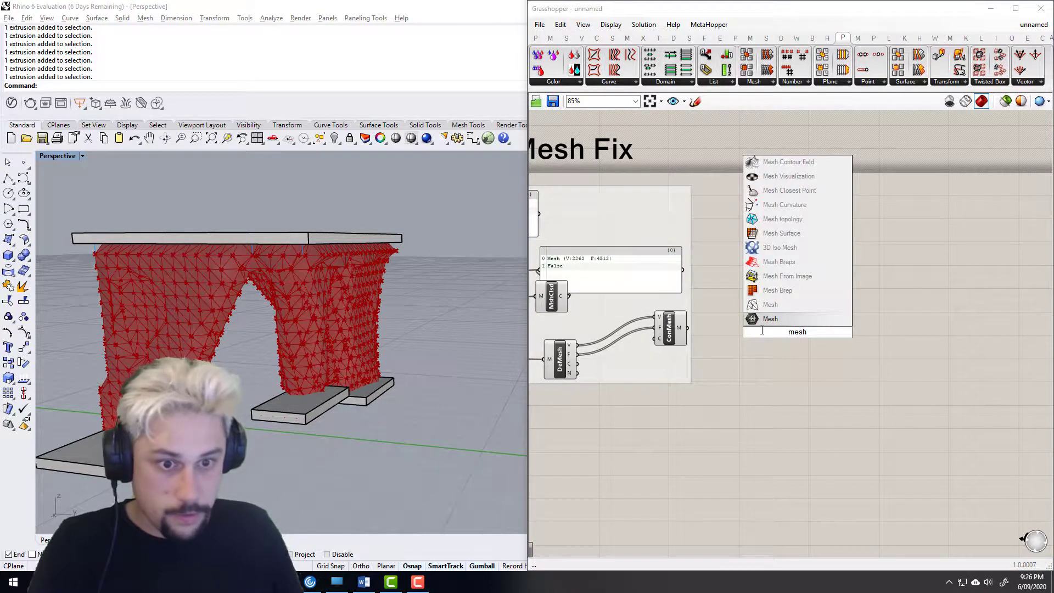
pyautogui.press('Return')
pyautogui.moveTo(690, 327); pyautogui.dragTo(787, 333)
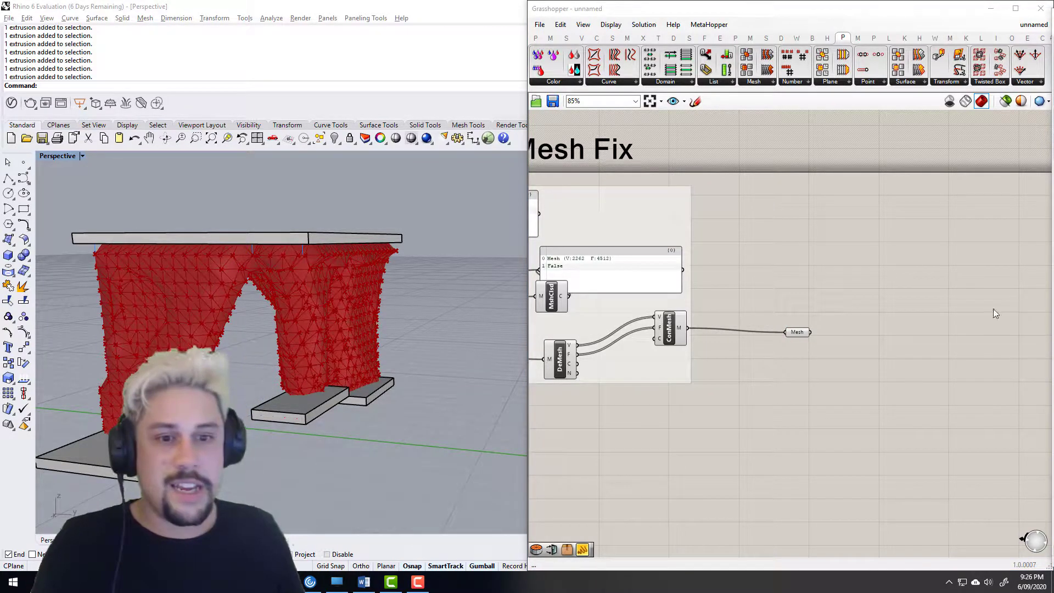
pyautogui.moveTo(809, 333); pyautogui.dragTo(859, 308)
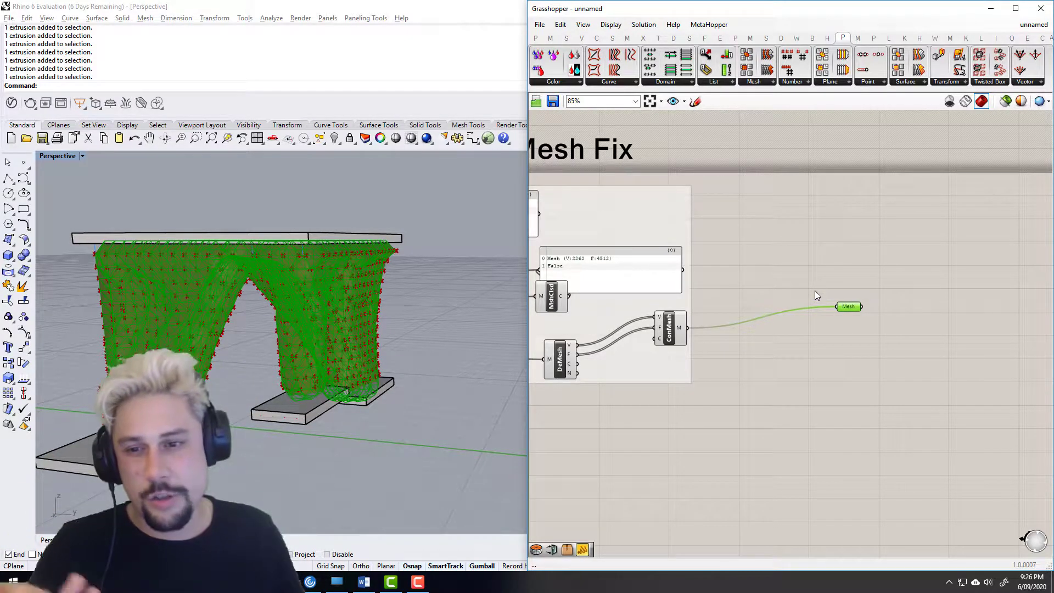
# - Examine the selected mesh in the Rhino perspective view from several angles, including where it meets the supports
pyautogui.scroll(-3, 658, 283)
pyautogui.moveTo(647, 279); pyautogui.dragTo(725, 279, button='right')
pyautogui.moveTo(331, 291); pyautogui.dragTo(352, 385, button='right')
pyautogui.keyDown('shift'); pyautogui.moveTo(352, 384); pyautogui.dragTo(247, 258, button='right'); pyautogui.keyUp('shift')
pyautogui.scroll(5, 263, 308)
pyautogui.scroll(-4, 280, 303)
pyautogui.moveTo(263, 318); pyautogui.dragTo(274, 277, button='right')
pyautogui.moveTo(299, 333); pyautogui.dragTo(219, 242, button='right')
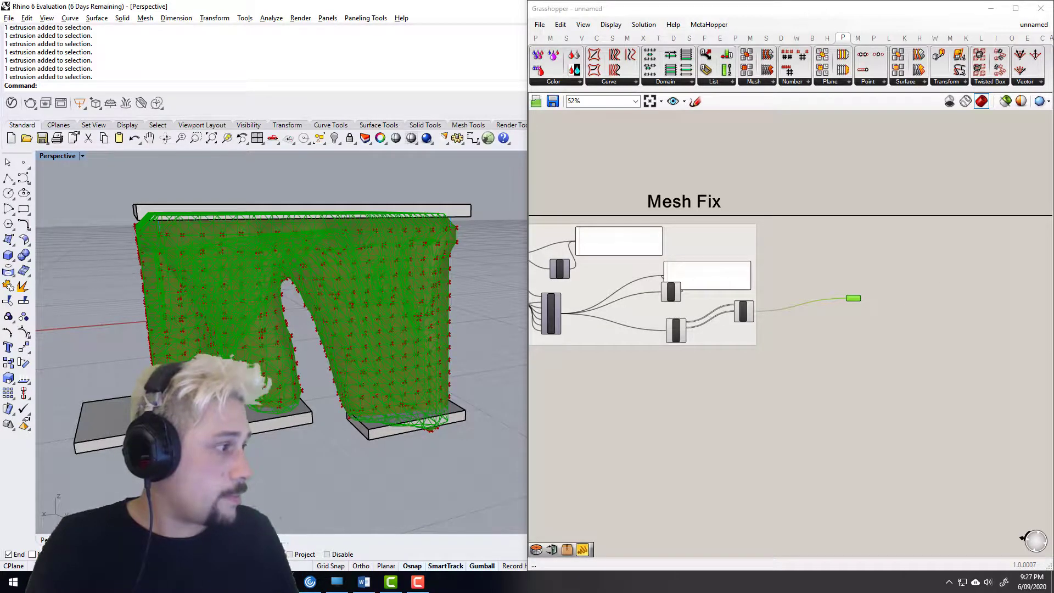
# - Add a CrystallonV2 Voronoi Fill component and place it beside the new Mesh parameter
pyautogui.click(895, 255)
pyautogui.moveTo(895, 255); pyautogui.dragTo(785, 242, button='right')
pyautogui.scroll(3, 782, 238)
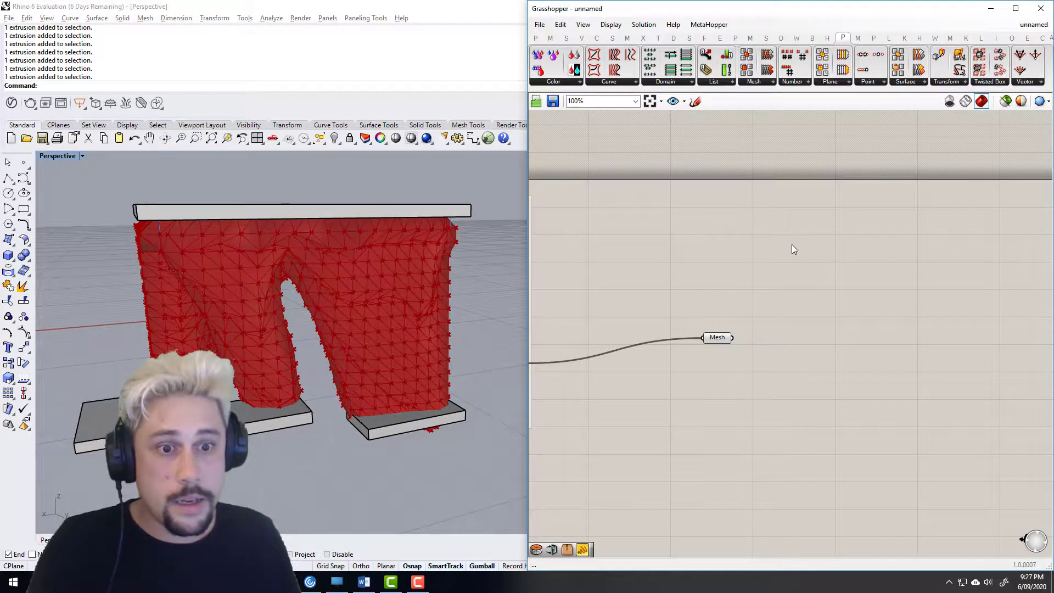
pyautogui.doubleClick(781, 261)
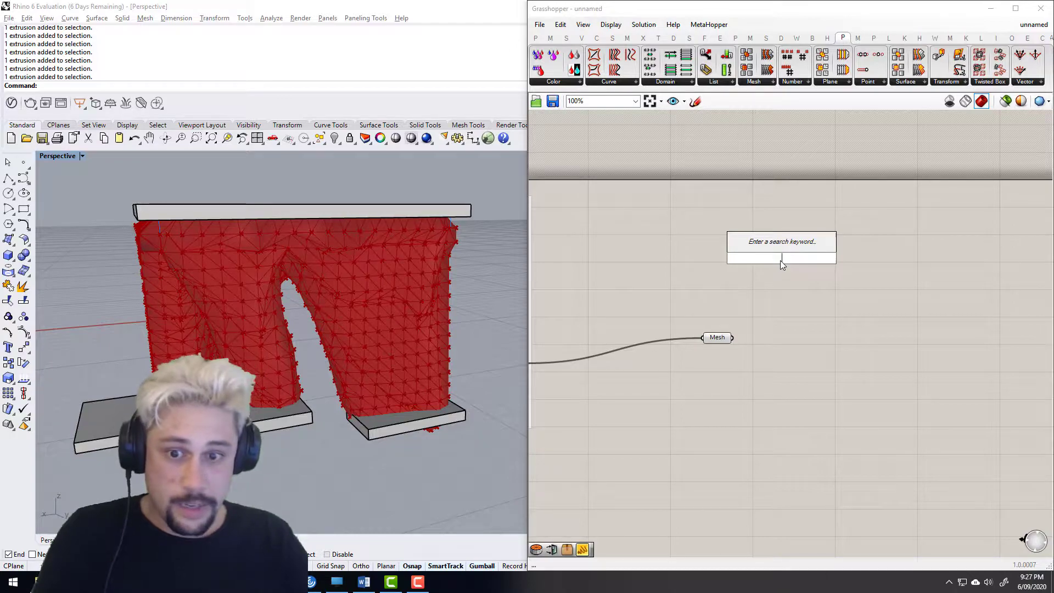
pyautogui.write('voro')
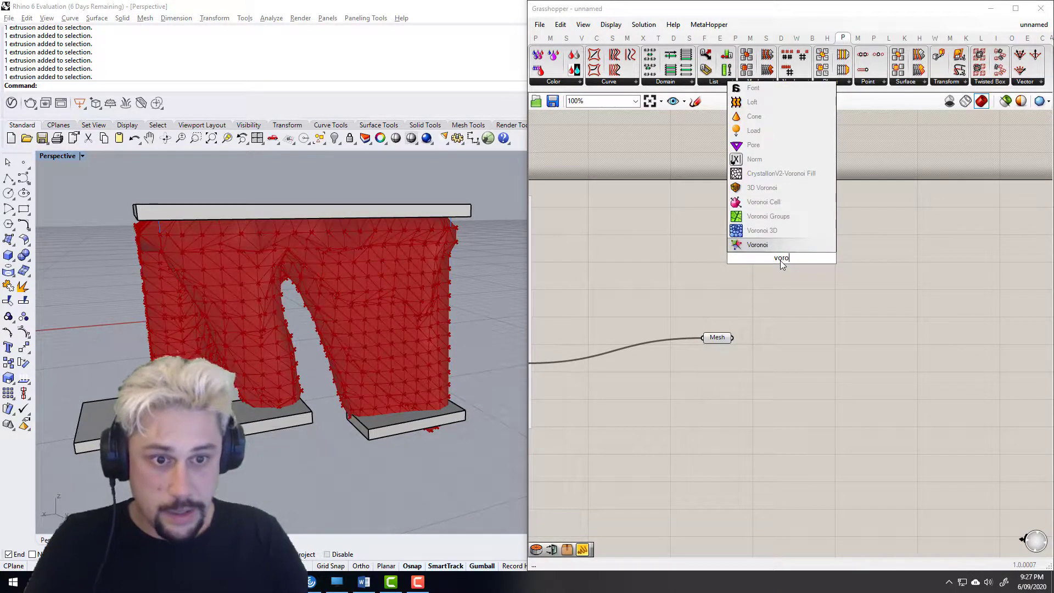
pyautogui.click(781, 173)
pyautogui.moveTo(774, 269); pyautogui.dragTo(808, 372)
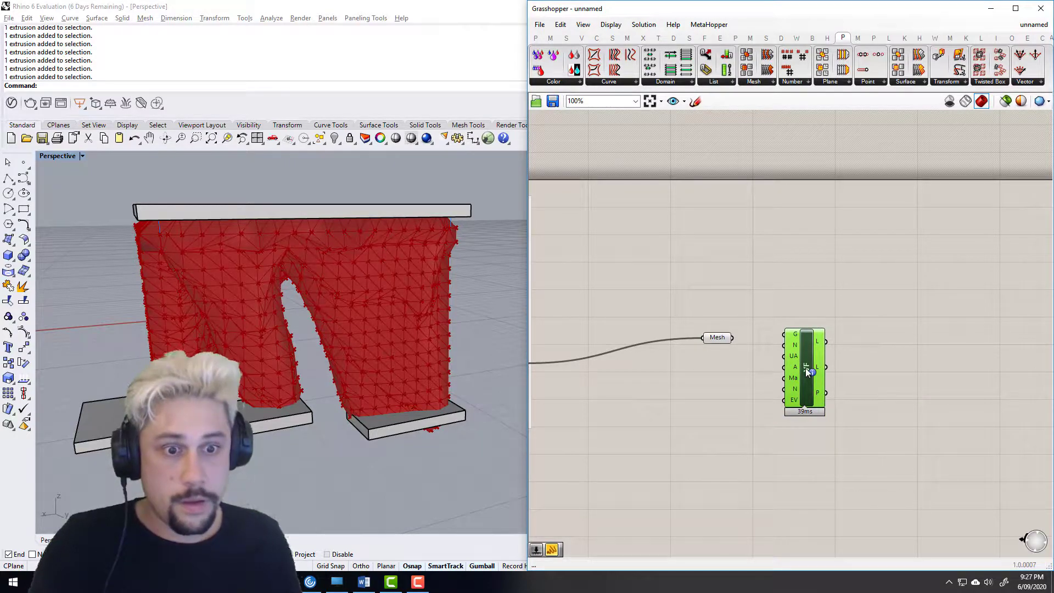
# - Show the Crystallon component set and rearrange the Mesh parameter and Voronoi Fill component on the canvas
pyautogui.click(1042, 40)
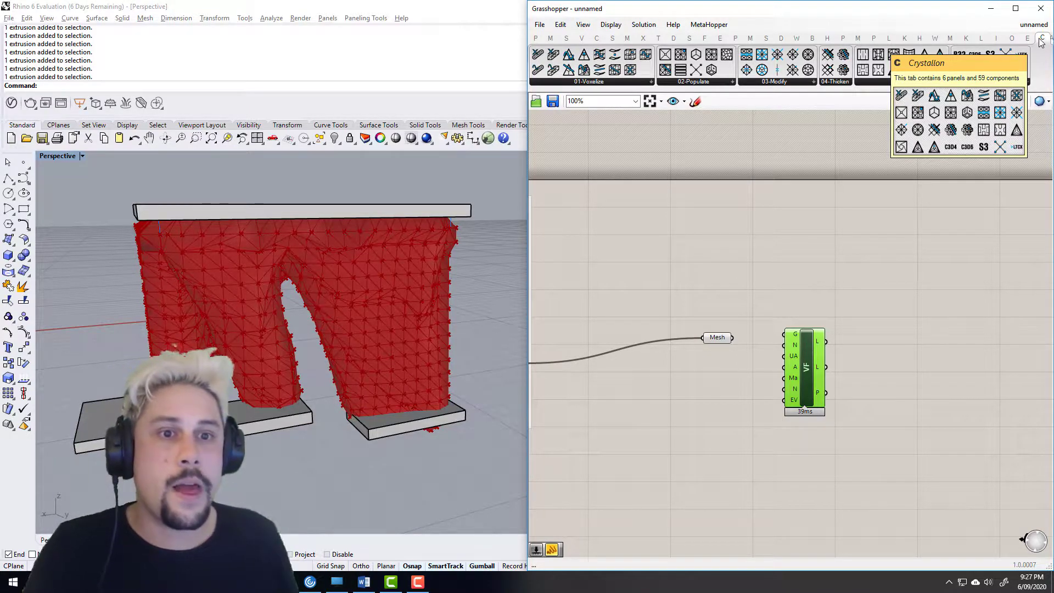
pyautogui.moveTo(873, 340); pyautogui.dragTo(881, 285, button='right')
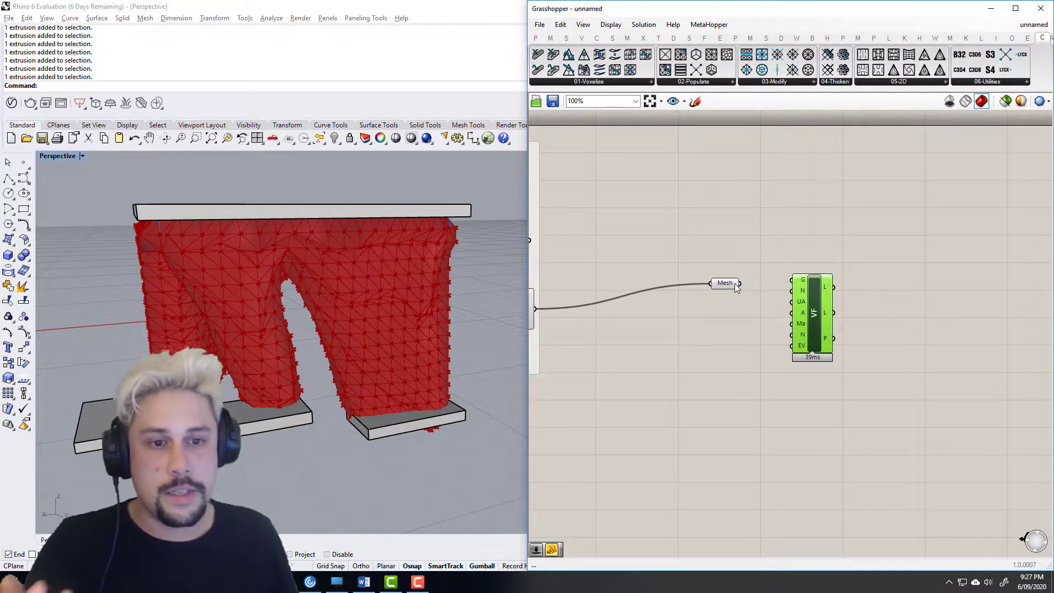
pyautogui.moveTo(726, 286); pyautogui.dragTo(699, 284)
pyautogui.moveTo(212, 298); pyautogui.dragTo(308, 341, button='right')
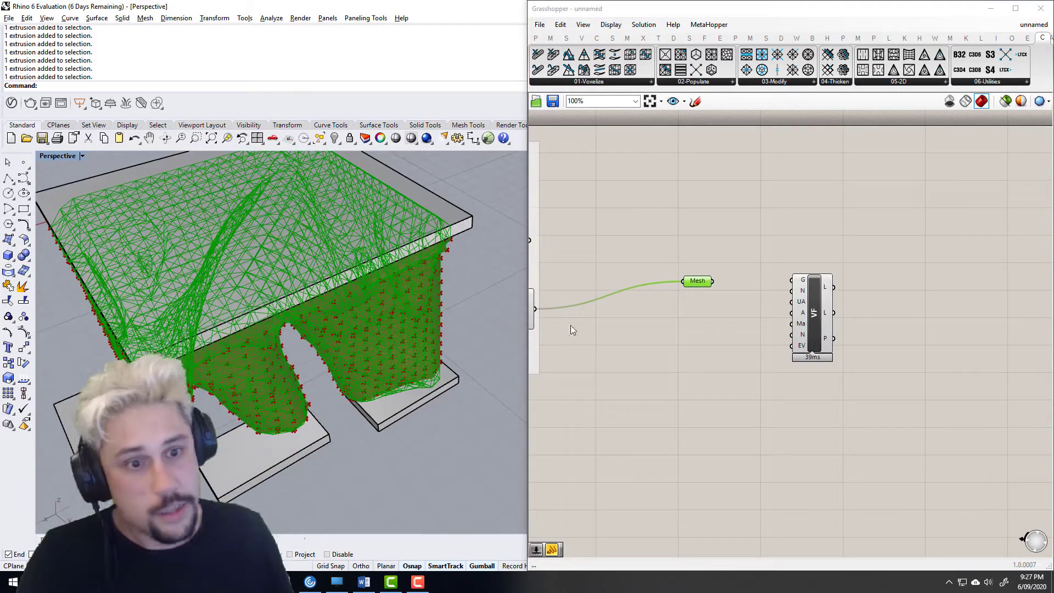
pyautogui.moveTo(809, 305); pyautogui.dragTo(786, 322)
pyautogui.scroll(2, 730, 324)
pyautogui.moveTo(723, 280); pyautogui.dragTo(884, 242, button='right')
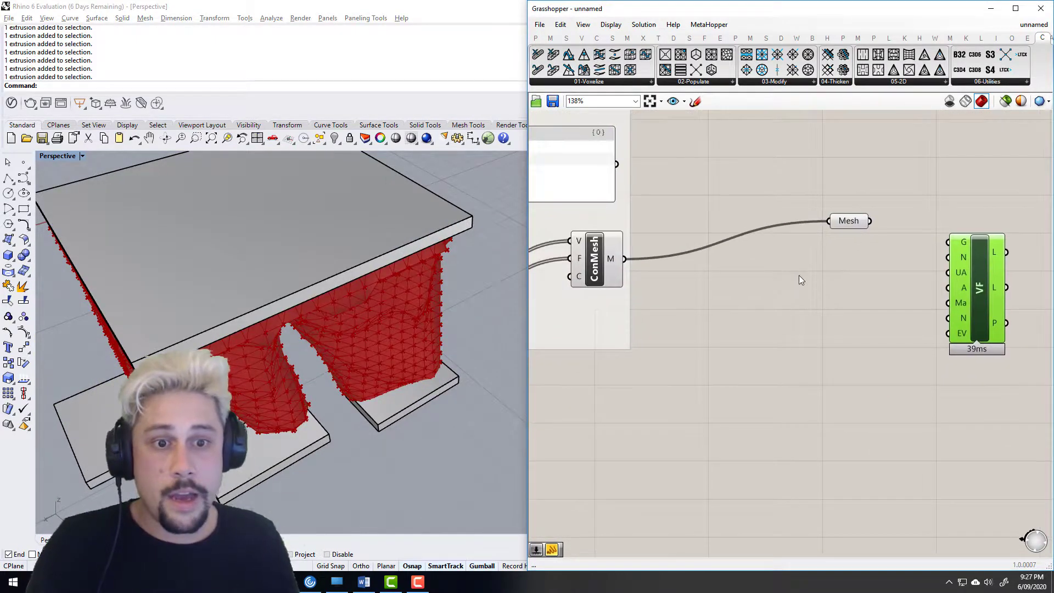
# - Restrict the geometry preview to selected components only and shift the Voronoi Fill component slightly
pyautogui.scroll(-3, 799, 276)
pyautogui.scroll(-2, 845, 310)
pyautogui.click(1005, 102)
pyautogui.scroll(5, 911, 236)
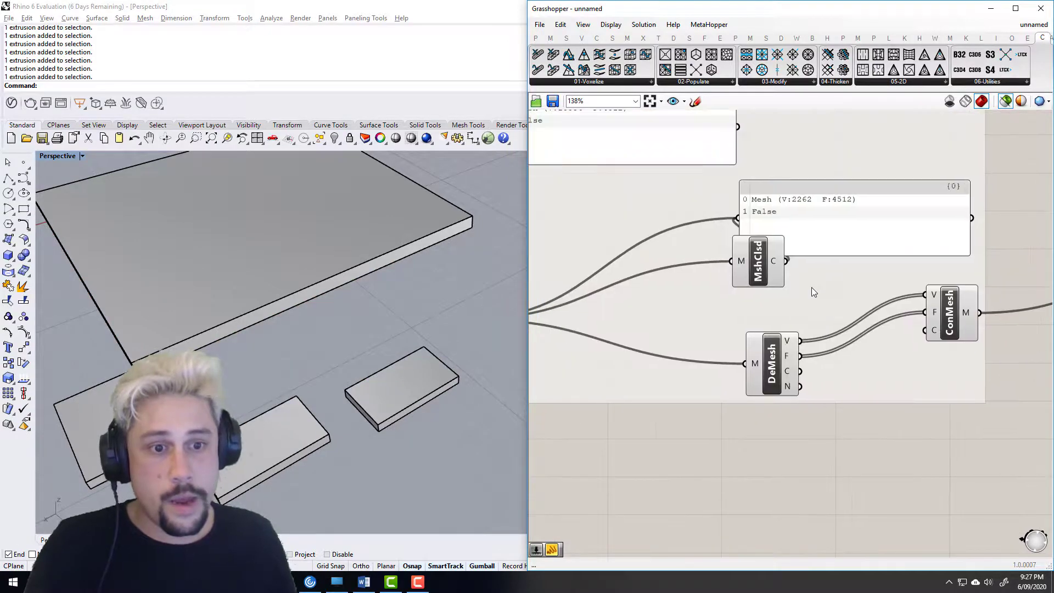
pyautogui.scroll(-5, 811, 288)
pyautogui.moveTo(812, 288); pyautogui.dragTo(664, 269, button='right')
pyautogui.scroll(5, 945, 300)
pyautogui.moveTo(810, 290); pyautogui.dragTo(791, 290, button='right')
pyautogui.moveTo(819, 266); pyautogui.dragTo(840, 263)
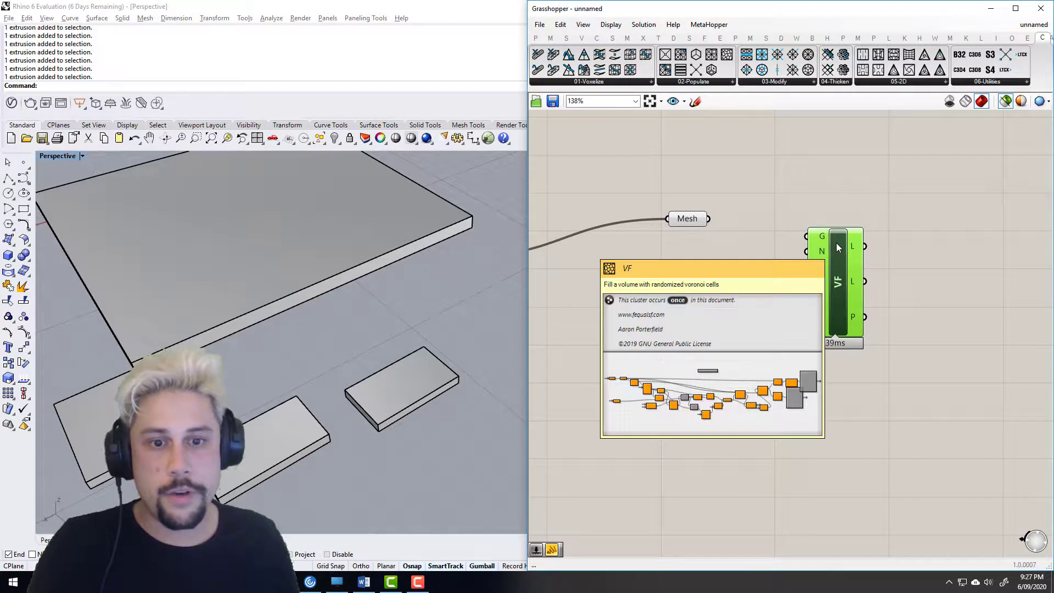
pyautogui.scroll(3, 837, 247)
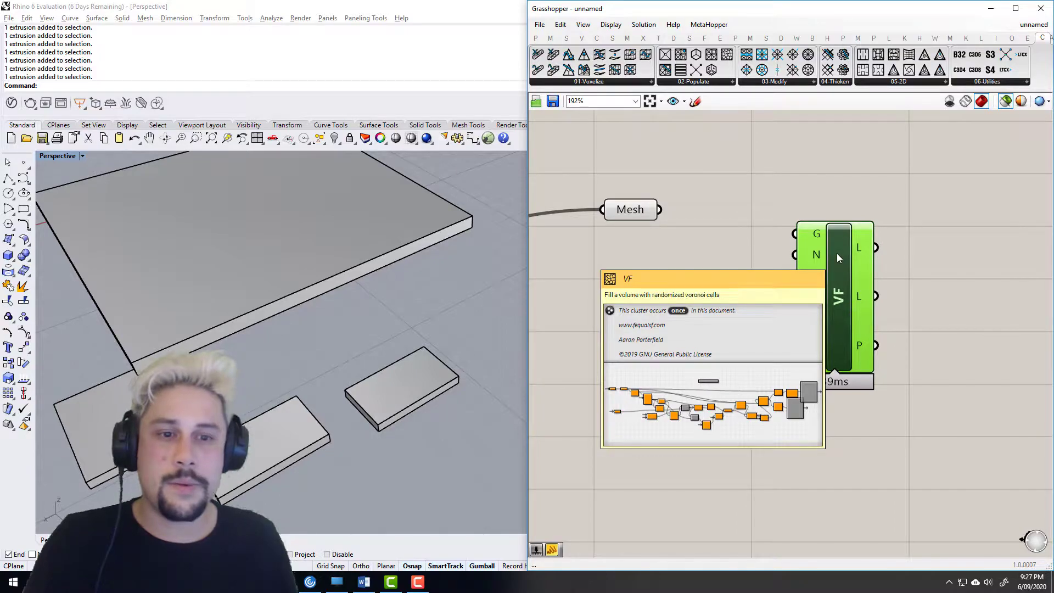
pyautogui.doubleClick(840, 175)
pyautogui.write('vor')
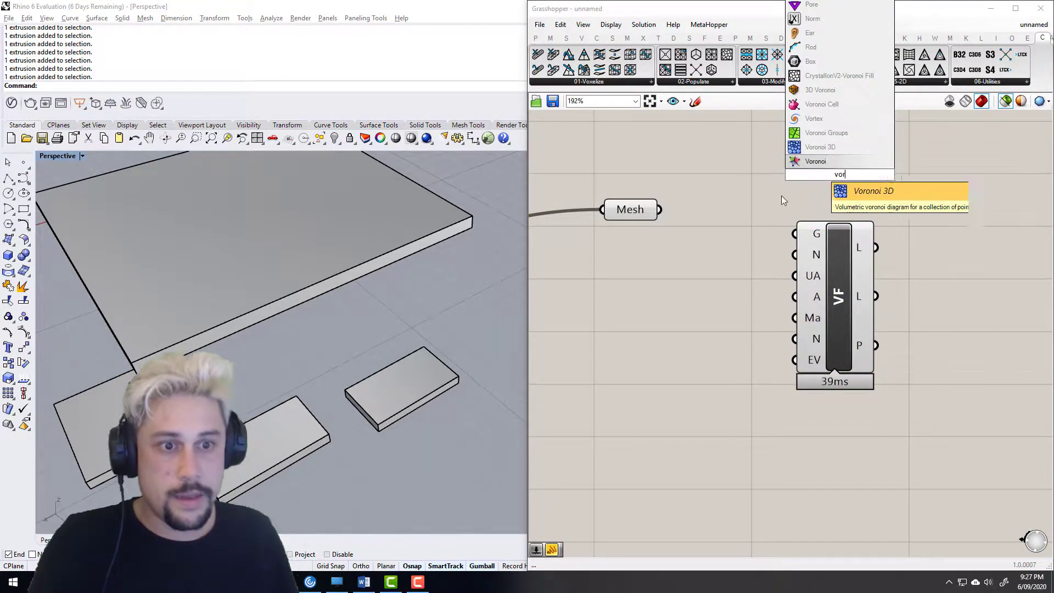
# - Connect the Mesh parameter to the Voronoi Fill component's geometry (G) input
pyautogui.moveTo(809, 237); pyautogui.dragTo(802, 214, button='right')
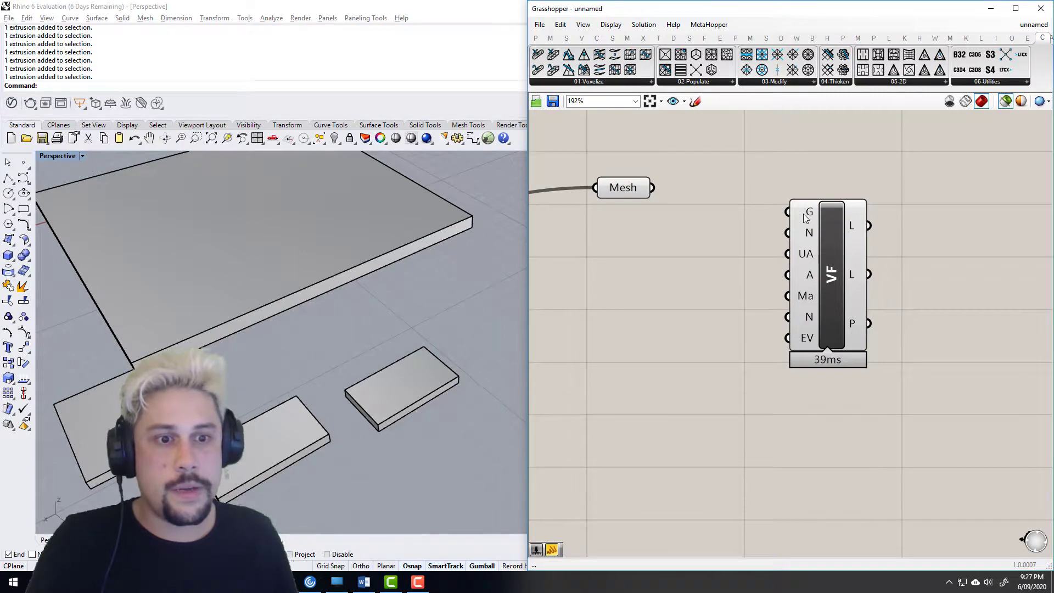
pyautogui.moveTo(652, 188); pyautogui.dragTo(789, 212)
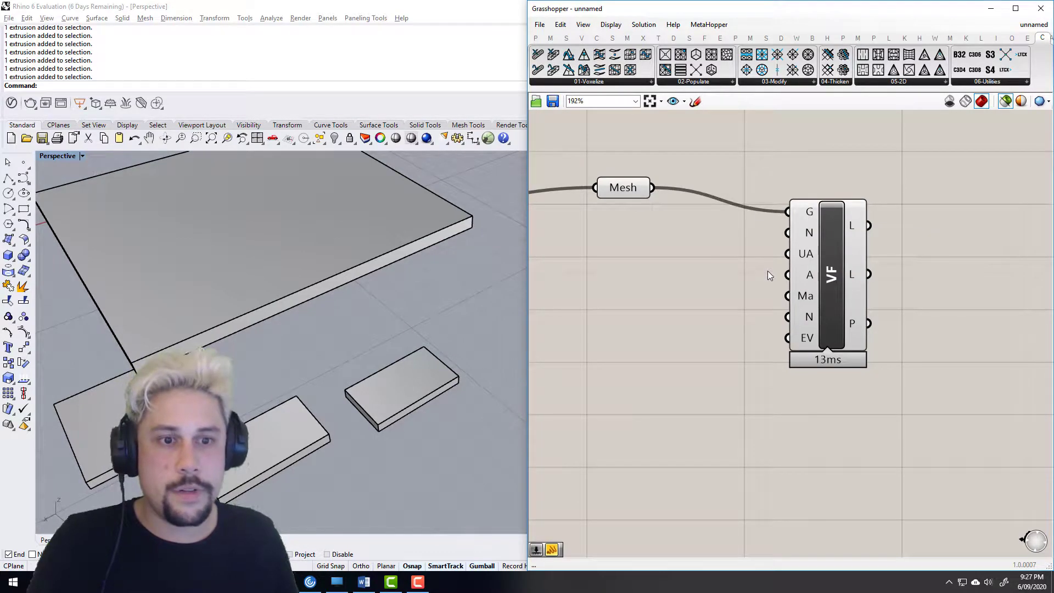
pyautogui.moveTo(809, 235)
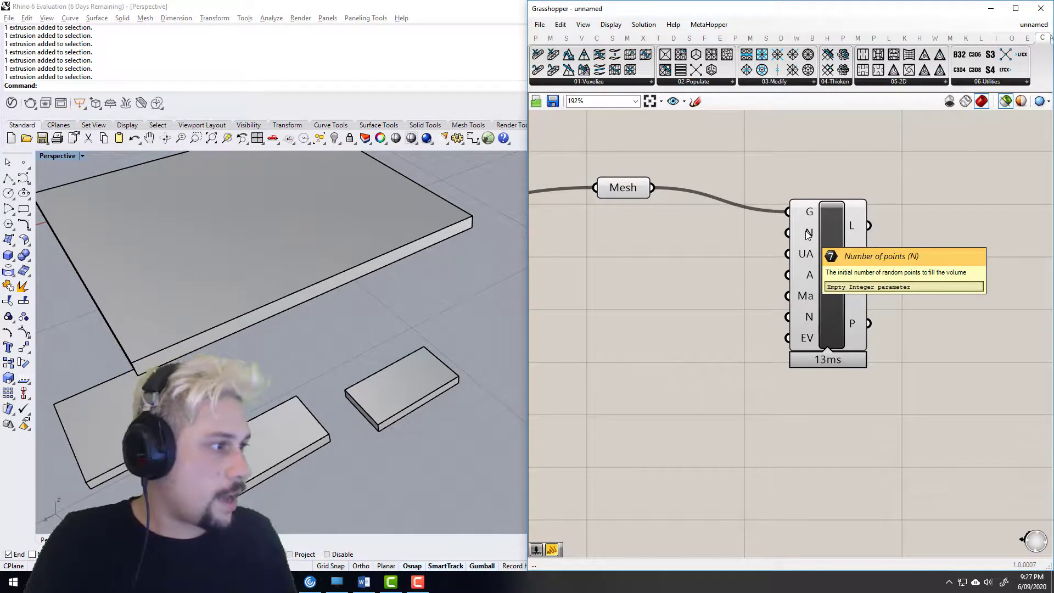
pyautogui.doubleClick(722, 245)
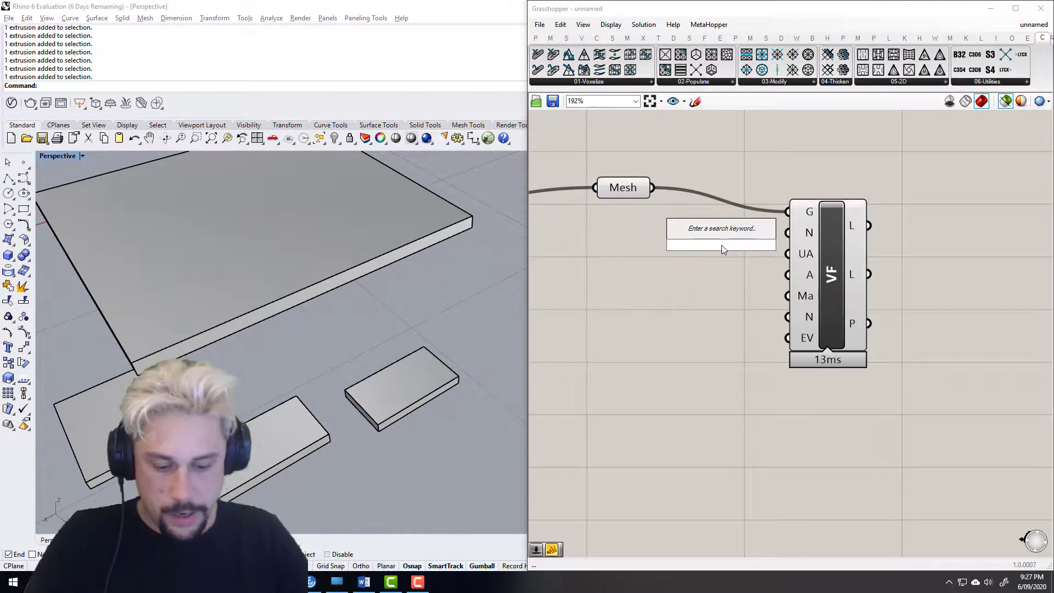
pyautogui.write('75')
pyautogui.press('Return')
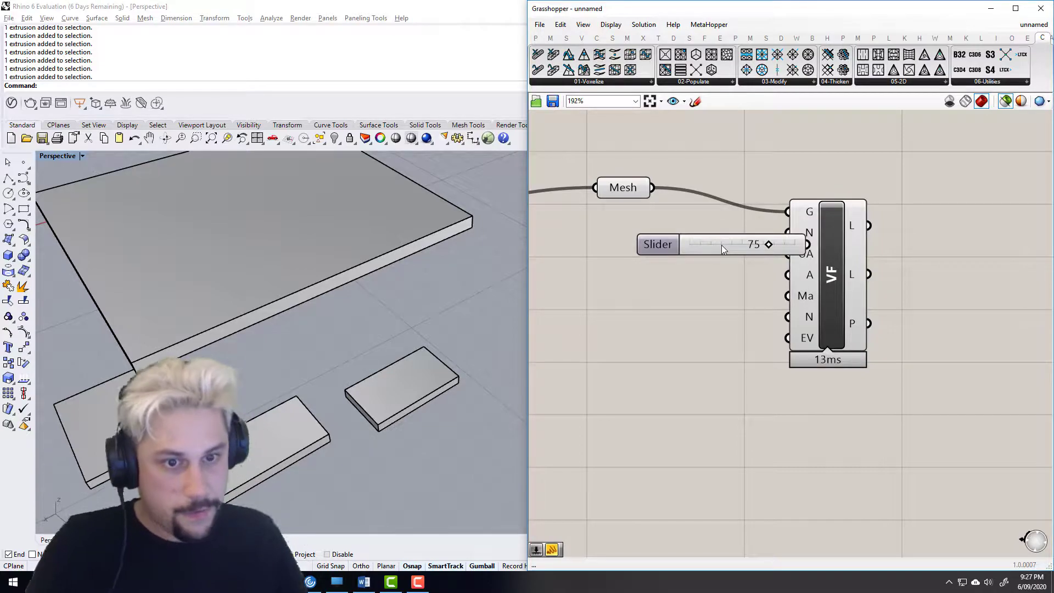
pyautogui.press('Delete')
# - Add a number slider to the Voronoi Fill's Number of points input and set it to 64
pyautogui.doubleClick(727, 240)
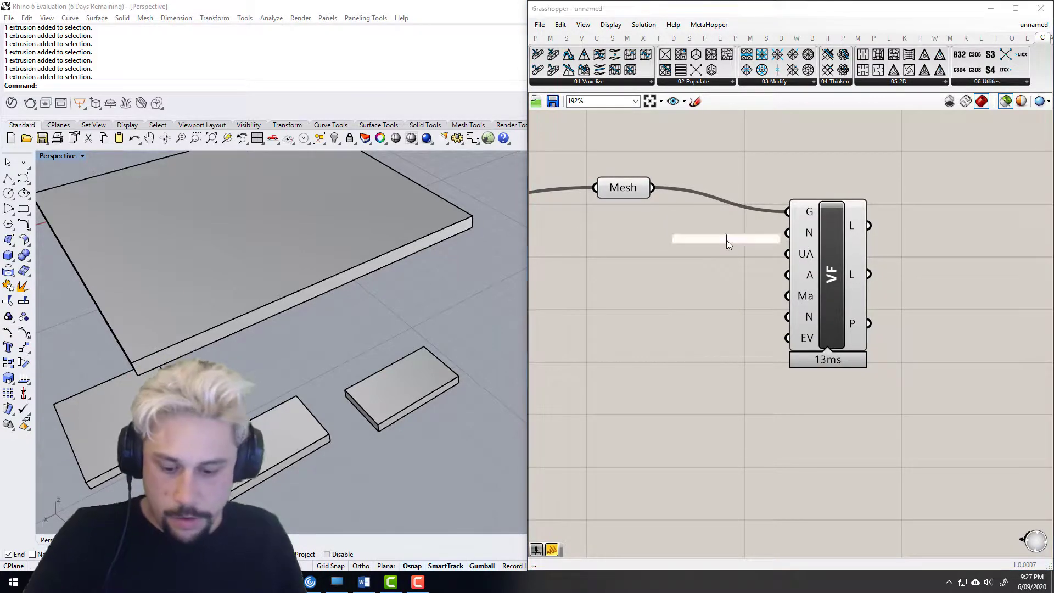
pyautogui.write('101')
pyautogui.press('Return')
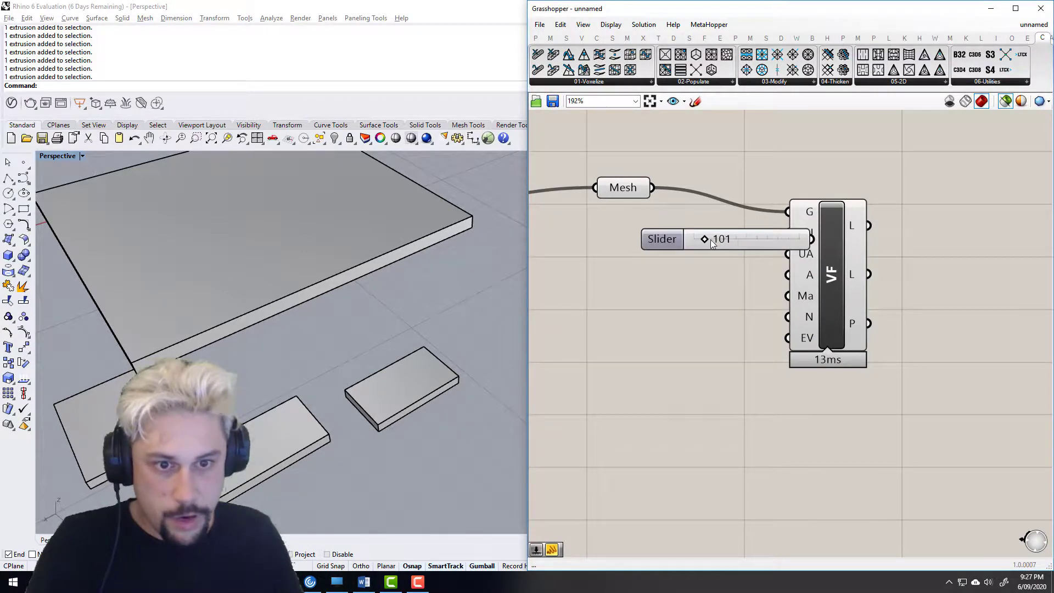
pyautogui.moveTo(707, 240); pyautogui.dragTo(703, 239)
pyautogui.moveTo(738, 241); pyautogui.dragTo(693, 233)
pyautogui.moveTo(766, 231); pyautogui.dragTo(694, 226)
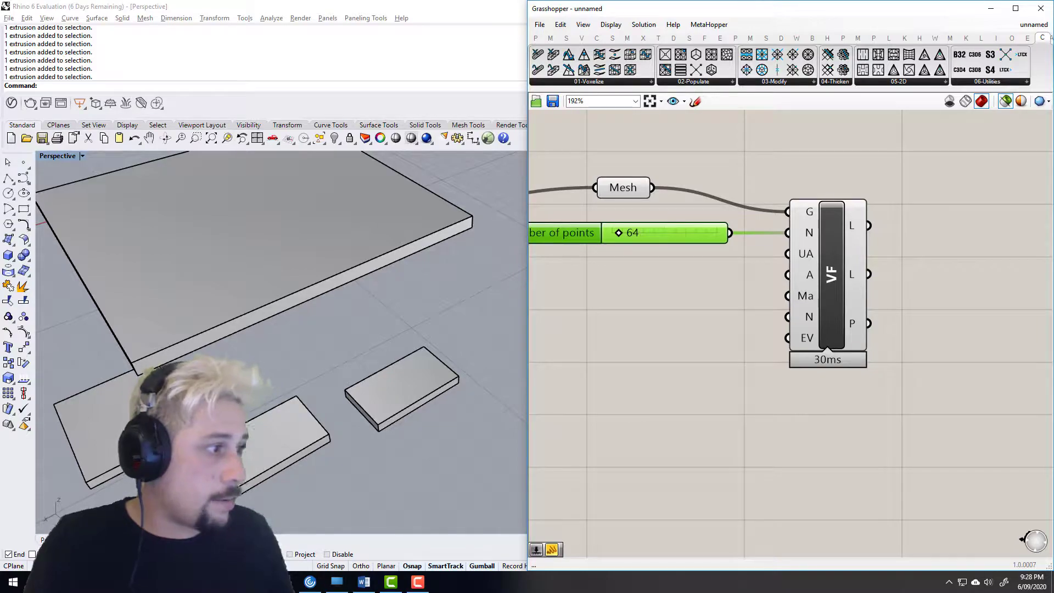
# - Add a panel containing 0 and connect it to the Voronoi Fill's Use Attractor (UA) input
pyautogui.moveTo(798, 259)
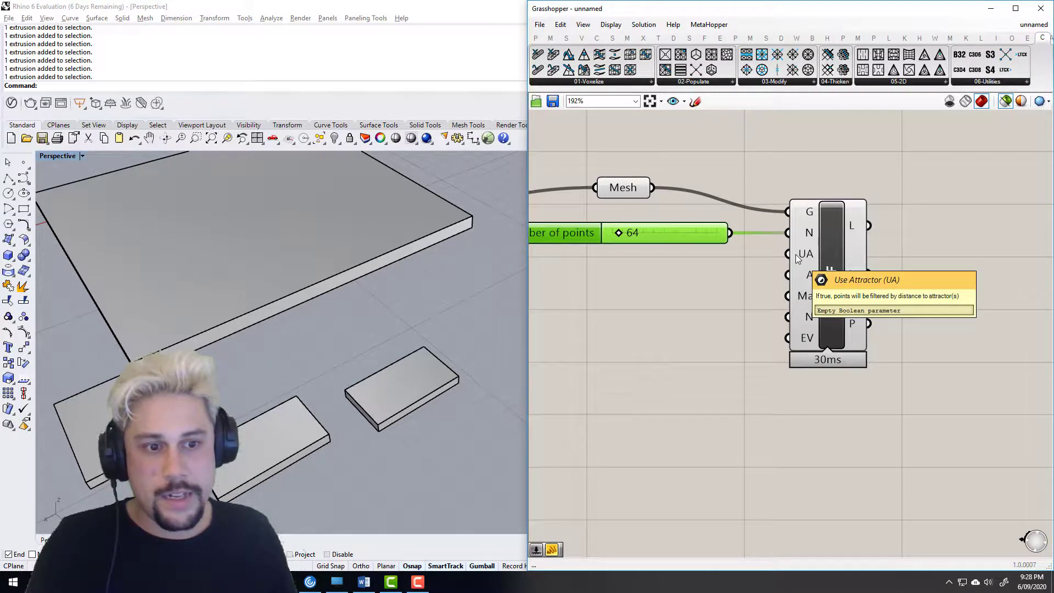
pyautogui.click(689, 268)
pyautogui.moveTo(687, 268); pyautogui.dragTo(702, 268, button='right')
pyautogui.doubleClick(706, 269)
pyautogui.write('//0')
pyautogui.press('Return')
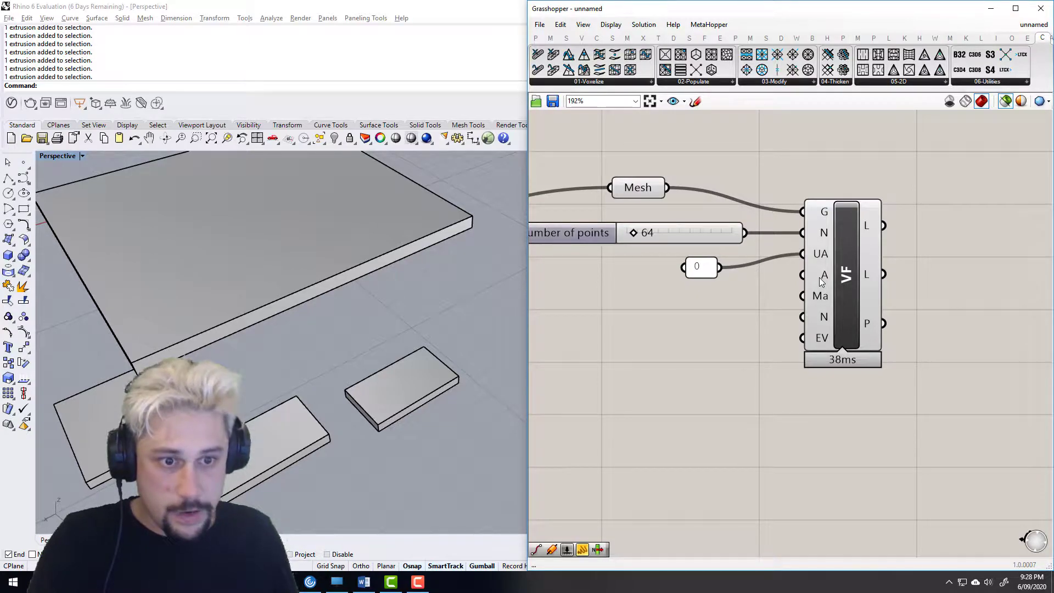
# - Add a number slider ranging from 0 to 10, set it to 0.5, and connect it to the Voronoi Fill's Magnitude of random filtering (Ma) input
pyautogui.moveTo(822, 281)
pyautogui.moveTo(818, 303)
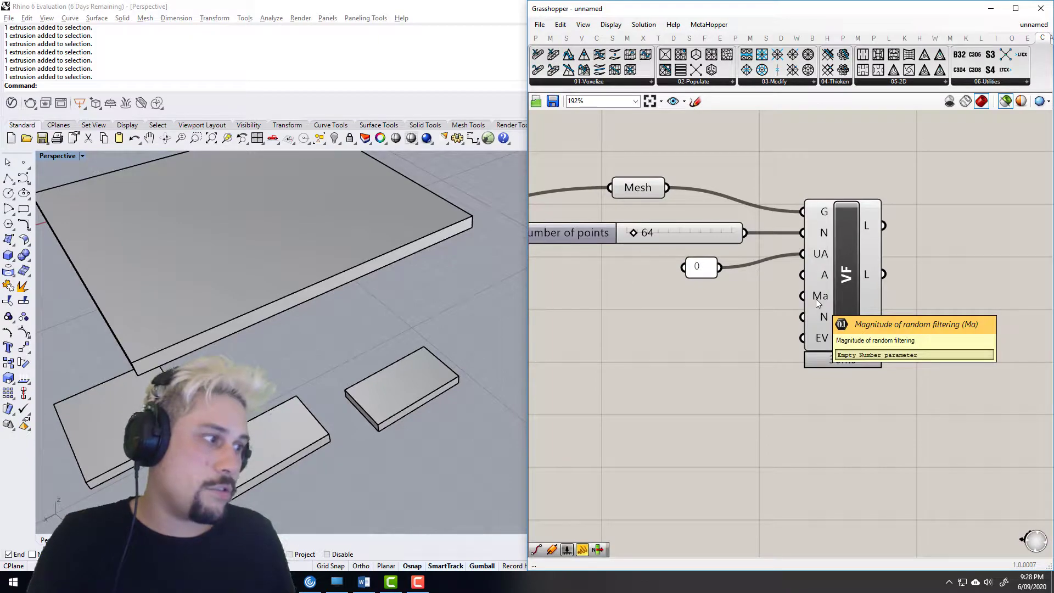
pyautogui.doubleClick(668, 312)
pyautogui.write('0<10')
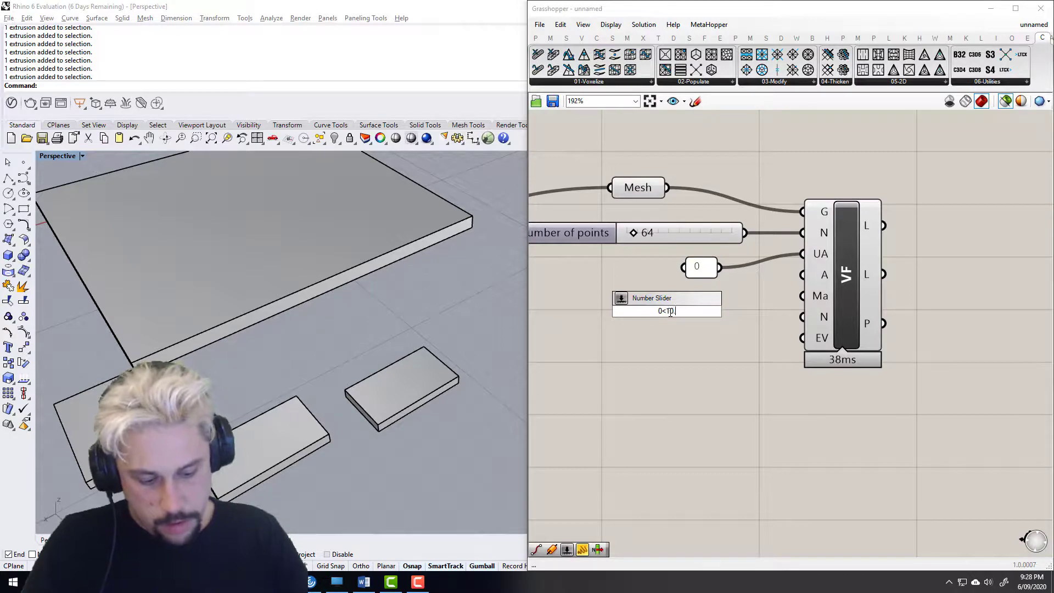
pyautogui.press('Return')
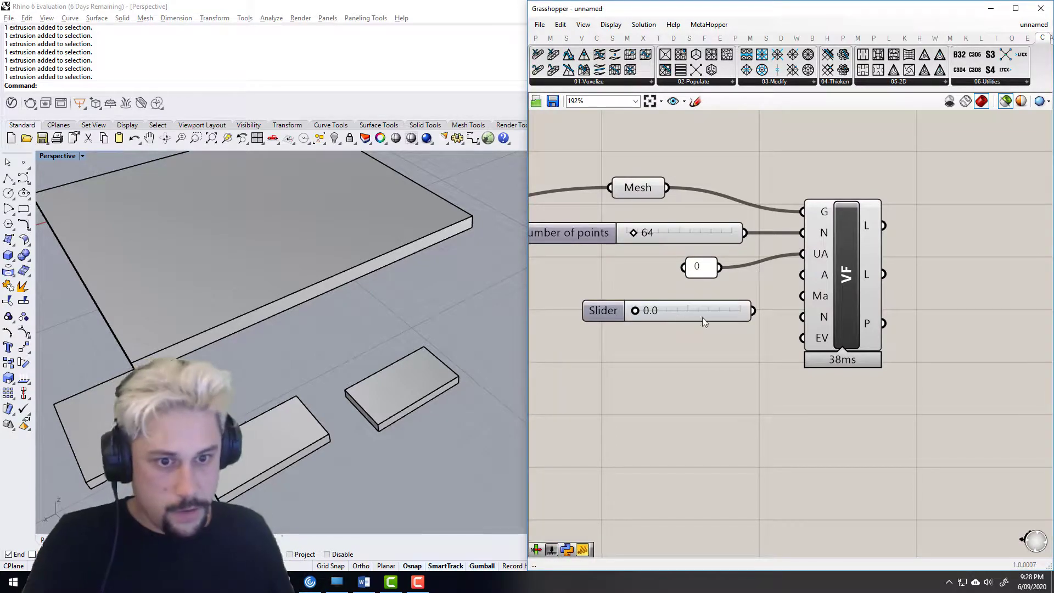
pyautogui.moveTo(636, 311); pyautogui.dragTo(637, 314)
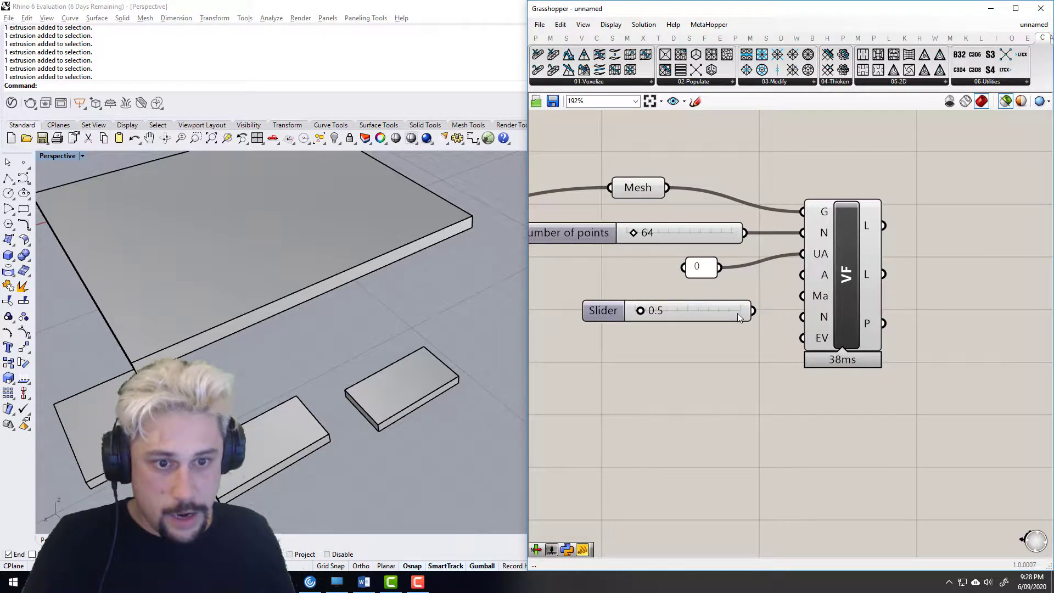
pyautogui.moveTo(752, 310); pyautogui.dragTo(625, 311)
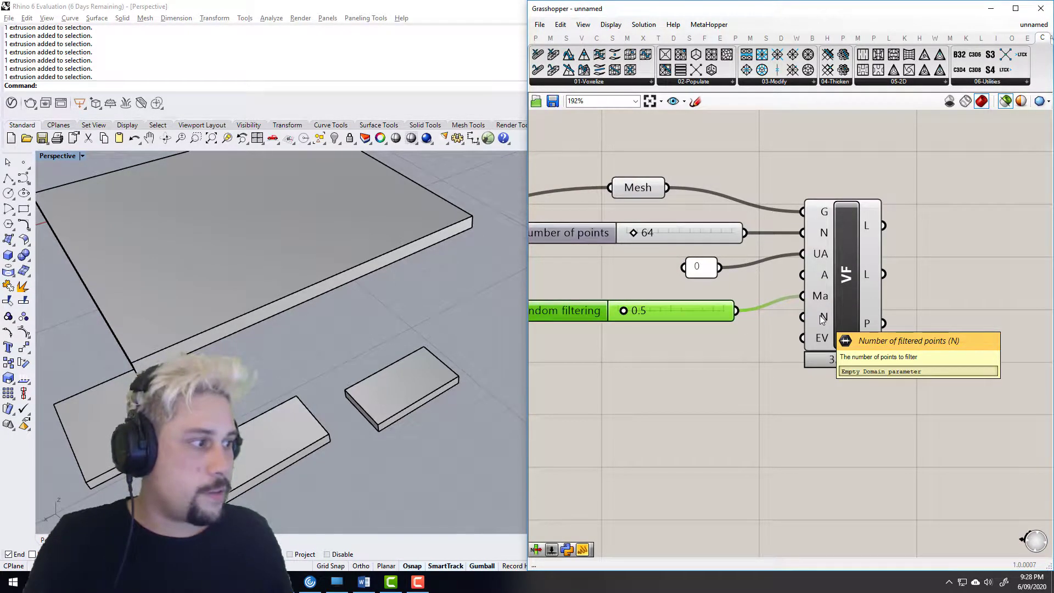
# - Add a number slider set to 21, connect it to the Voronoi Fill's Number of filtered points input, and line it up under the other sliders
pyautogui.moveTo(640, 386); pyautogui.dragTo(674, 381, button='right')
pyautogui.doubleClick(658, 366)
pyautogui.write('21')
pyautogui.press('Return')
pyautogui.moveTo(745, 365); pyautogui.dragTo(836, 312)
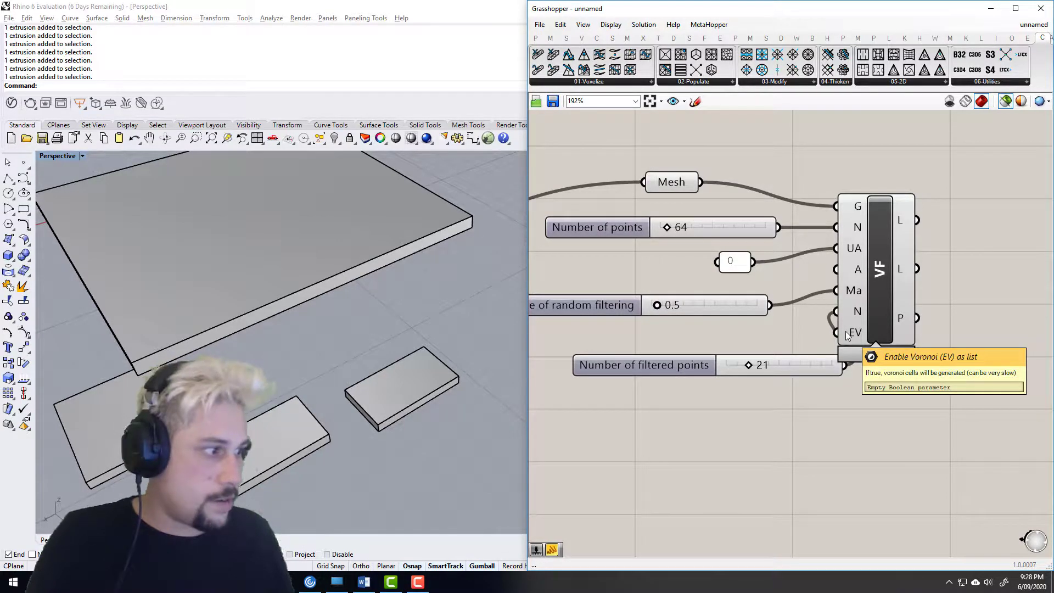
pyautogui.moveTo(780, 367); pyautogui.dragTo(681, 366)
pyautogui.scroll(-3, 748, 361)
pyautogui.click(839, 294)
pyautogui.moveTo(260, 370); pyautogui.dragTo(279, 299, button='right')
# - Add a Curve parameter and connect the Voronoi Fill's first lattice (L) output to it
pyautogui.moveTo(931, 275); pyautogui.dragTo(814, 282, button='right')
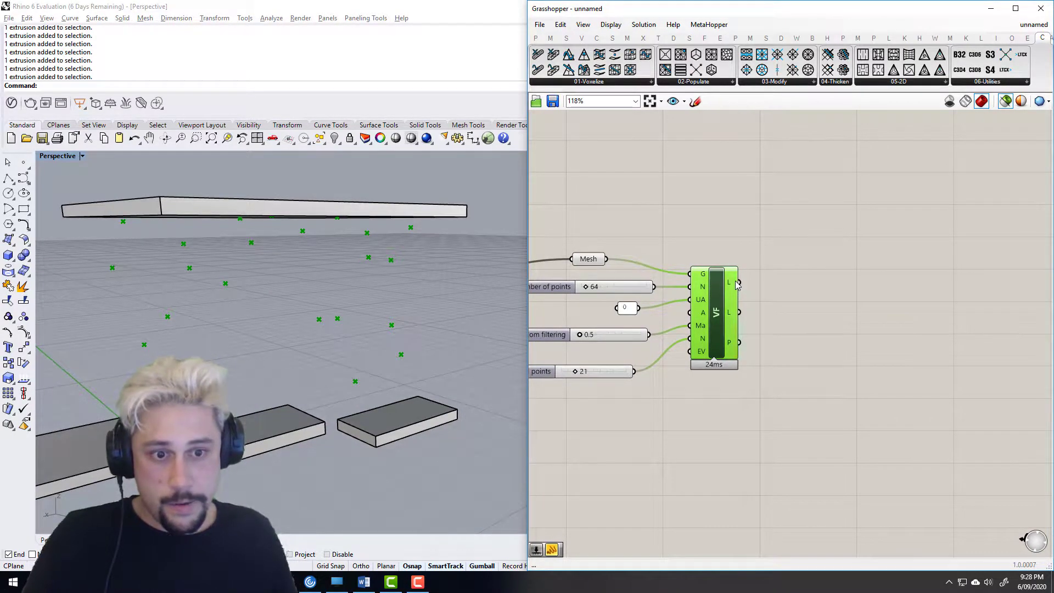
pyautogui.doubleClick(813, 292)
pyautogui.write('crvs')
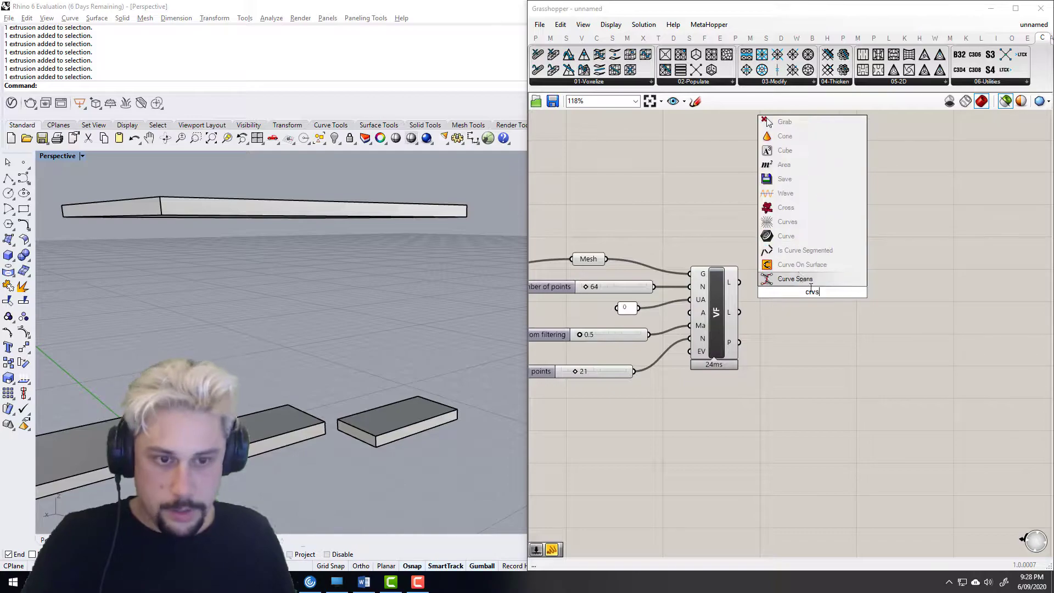
pyautogui.click(786, 236)
pyautogui.moveTo(745, 299); pyautogui.dragTo(850, 262)
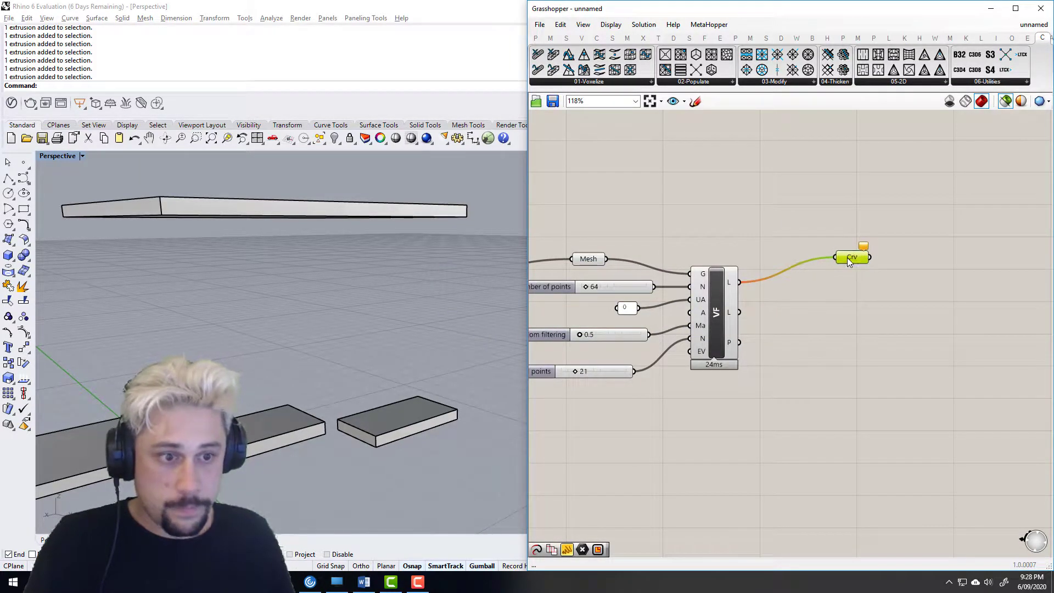
# - Set the Voronoi Fill sliders to 252 points, 2.5 magnitude of random filtering and 38 filtered points
pyautogui.moveTo(604, 296); pyautogui.dragTo(687, 293, button='right')
pyautogui.scroll(3, 670, 289)
pyautogui.moveTo(672, 281); pyautogui.dragTo(691, 279)
pyautogui.moveTo(652, 416); pyautogui.dragTo(670, 416)
pyautogui.moveTo(660, 356); pyautogui.dragTo(680, 357)
pyautogui.moveTo(882, 343); pyautogui.dragTo(722, 356, button='right')
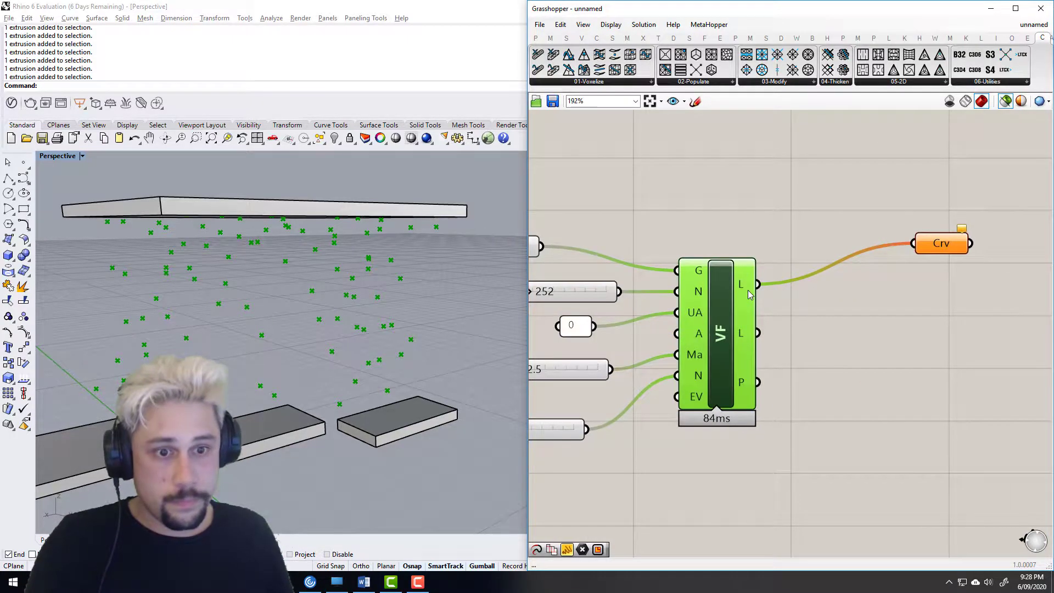
# - Add a Boolean Toggle connected to the Enable Voronoi (EV) input, set it to True, and preview the Curve parameter's lattice in the viewport
pyautogui.moveTo(639, 290); pyautogui.dragTo(719, 279, button='right')
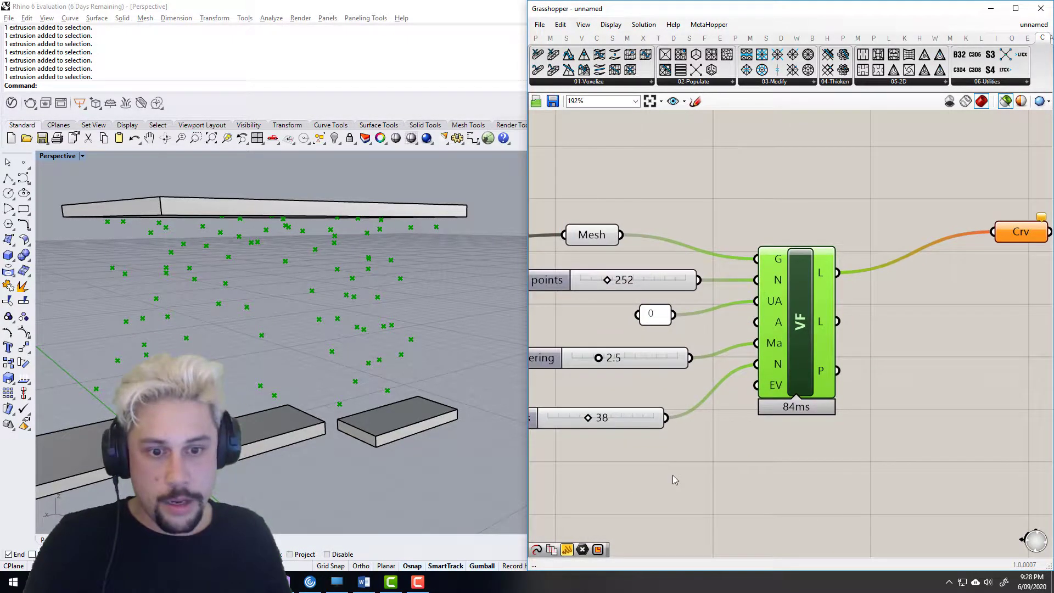
pyautogui.doubleClick(673, 476)
pyautogui.write('toggle')
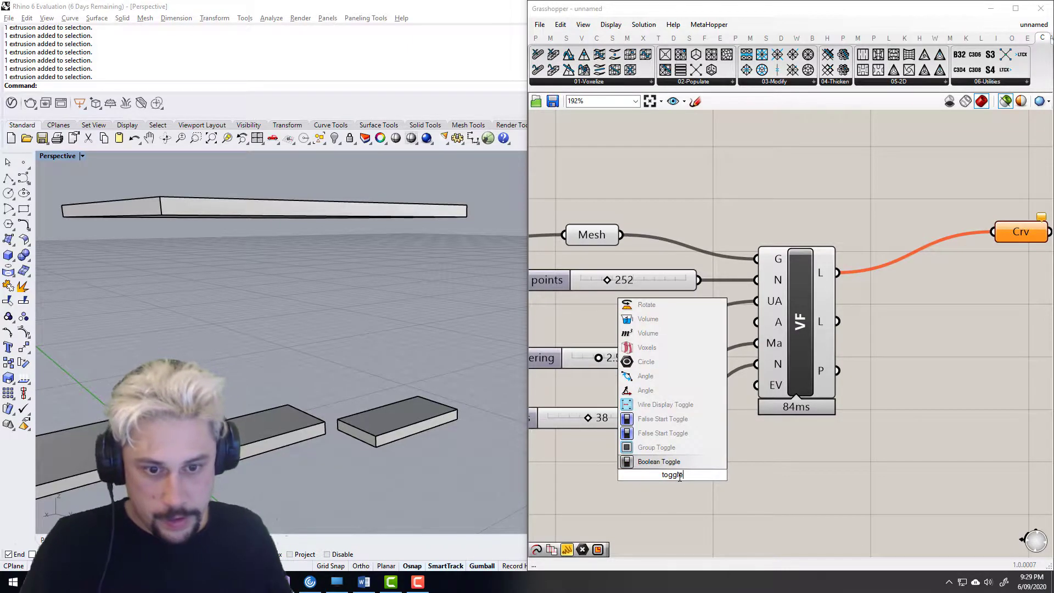
pyautogui.click(680, 463)
pyautogui.moveTo(730, 474); pyautogui.dragTo(756, 385)
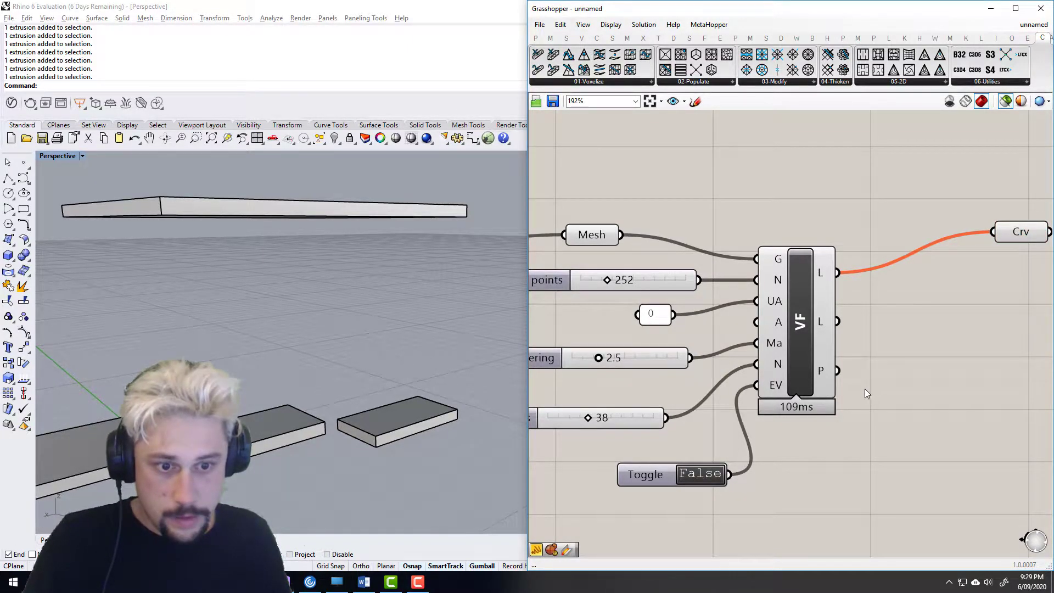
pyautogui.scroll(-2, 861, 391)
pyautogui.click(978, 276)
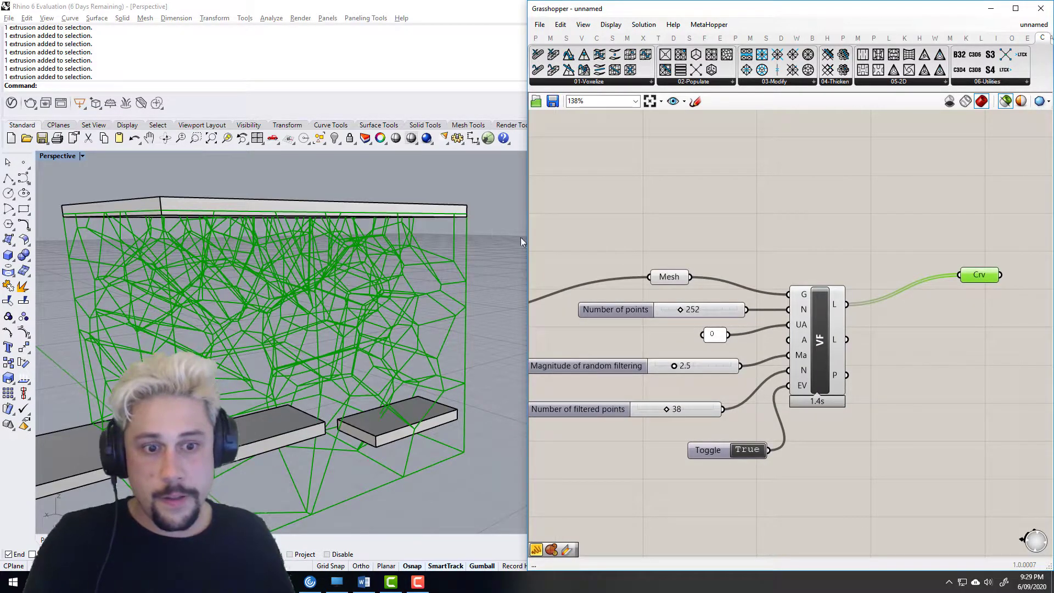
pyautogui.moveTo(388, 306); pyautogui.dragTo(406, 291, button='right')
pyautogui.scroll(3, 384, 305)
# - Add the TL lattice-trimming component and place it above the Curve parameter
pyautogui.moveTo(912, 351); pyautogui.dragTo(781, 364, button='right')
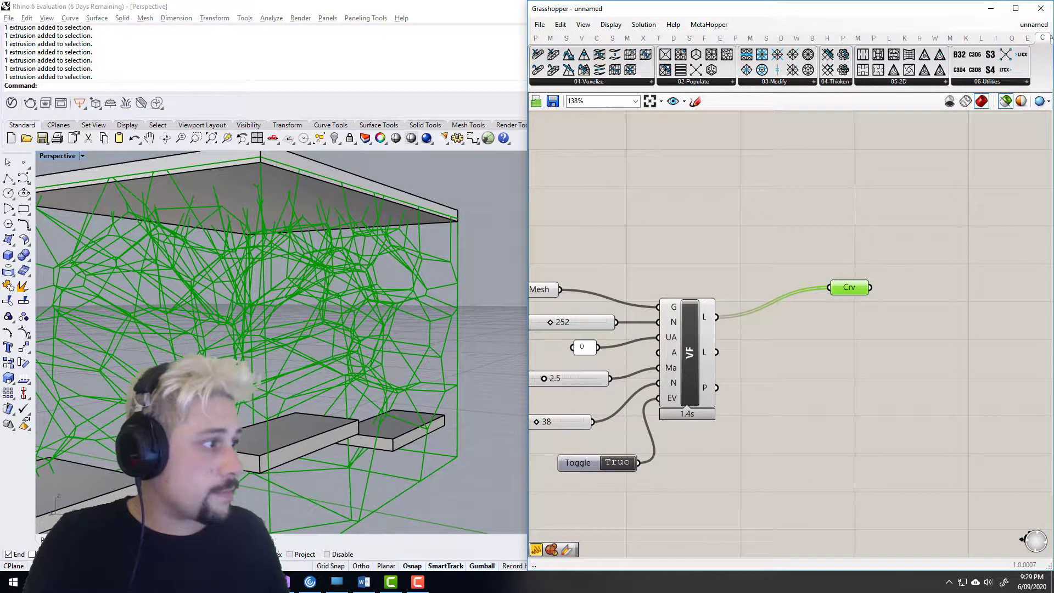
pyautogui.moveTo(621, 228); pyautogui.dragTo(573, 259, button='right')
pyautogui.doubleClick(763, 240)
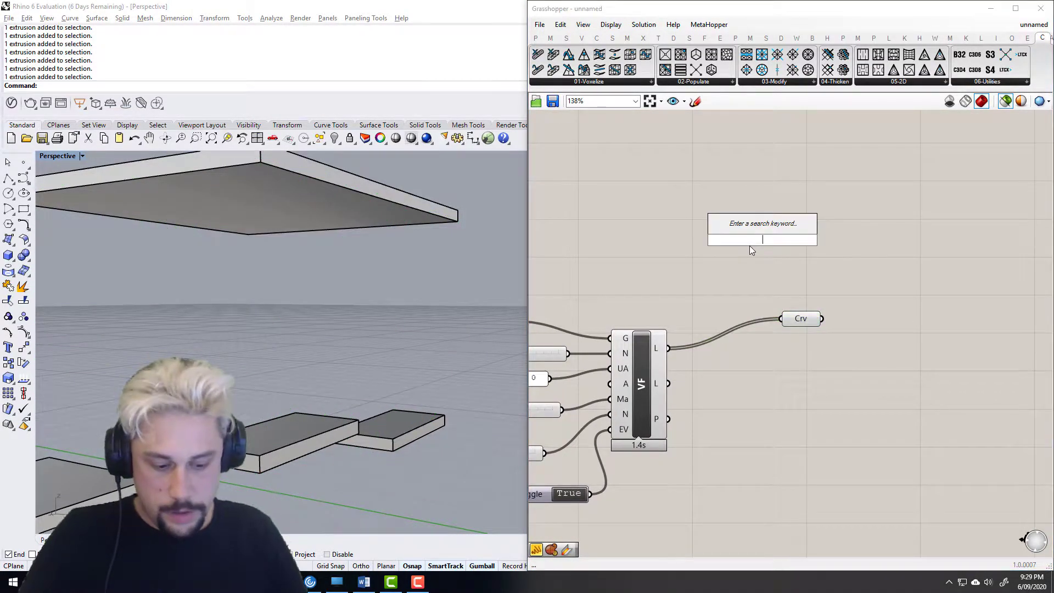
pyautogui.write('TL')
pyautogui.press('Return')
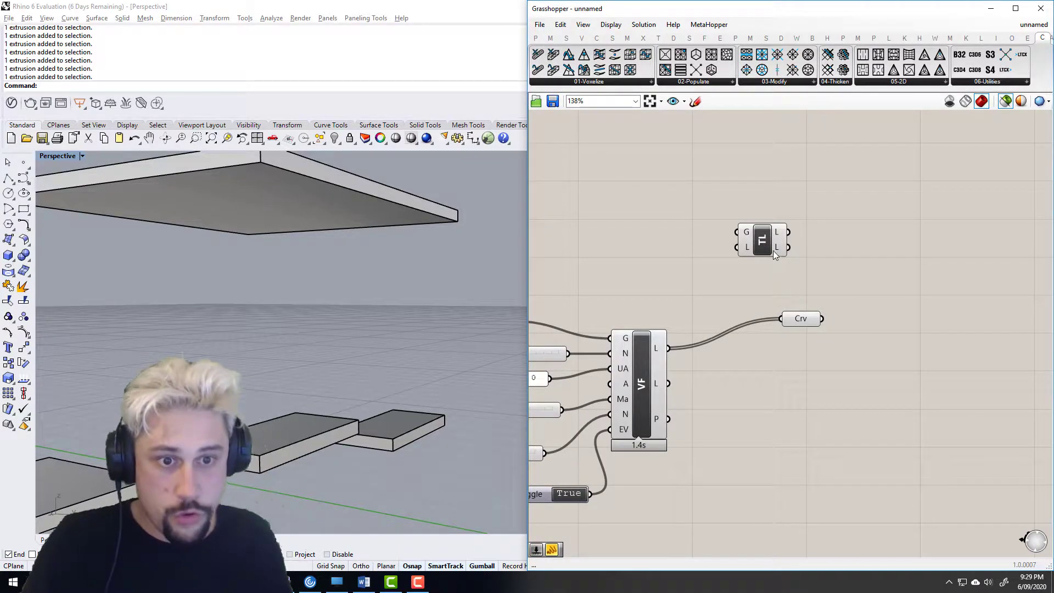
pyautogui.moveTo(767, 249); pyautogui.dragTo(802, 273)
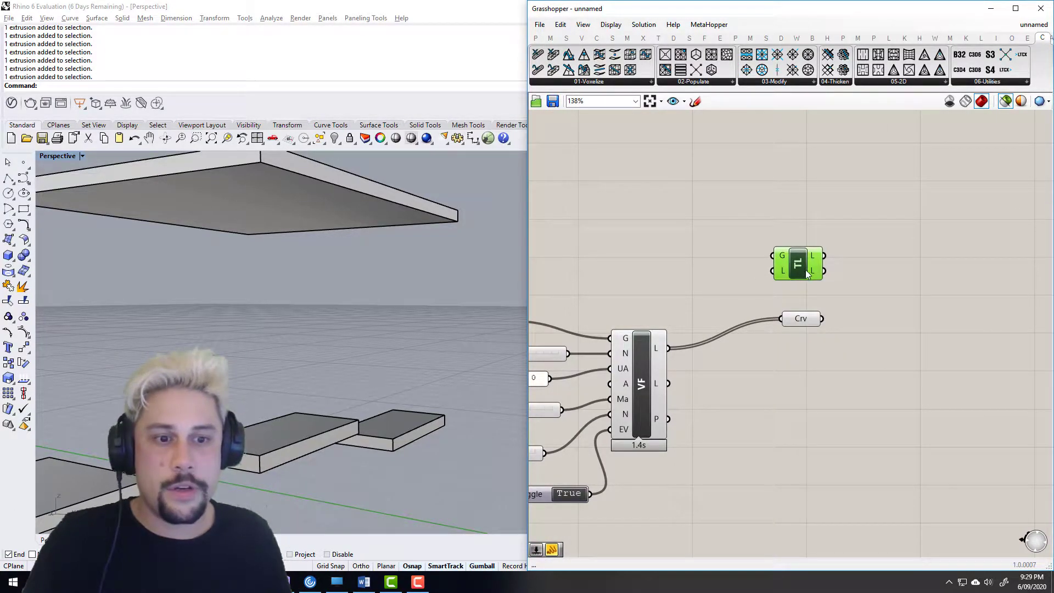
# - Connect the Curve parameter to the TL component's lattice (L) input and the Mesh parameter to its geometry (G) input
pyautogui.click(817, 324)
pyautogui.moveTo(418, 330); pyautogui.dragTo(538, 338, button='right')
pyautogui.click(828, 317)
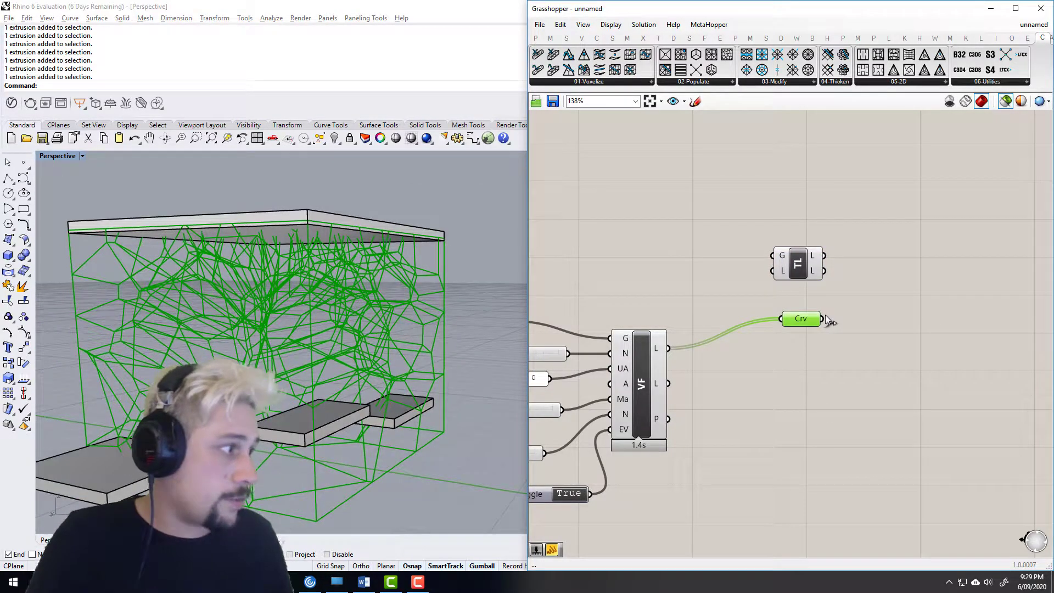
pyautogui.moveTo(757, 277); pyautogui.dragTo(772, 271)
pyautogui.scroll(-4, 748, 266)
pyautogui.moveTo(673, 299); pyautogui.dragTo(771, 301, button='right')
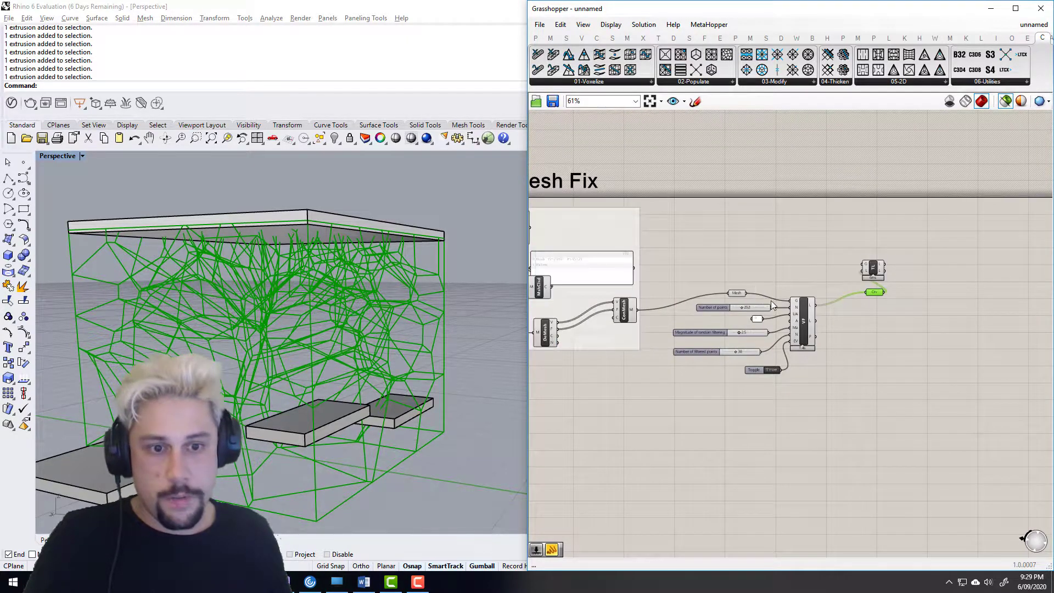
pyautogui.scroll(2, 771, 301)
pyautogui.moveTo(704, 288); pyautogui.dragTo(894, 240)
pyautogui.moveTo(961, 278); pyautogui.dragTo(854, 281, button='right')
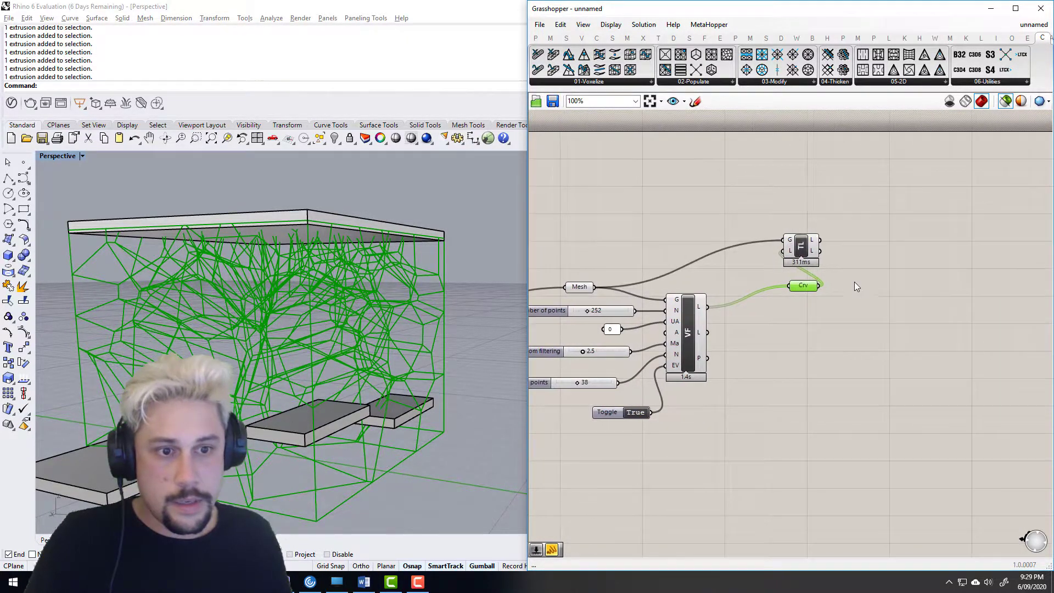
# - Move the TL component clear of the Curve parameter and examine its lattice between the plates in the viewport
pyautogui.scroll(2, 843, 258)
pyautogui.moveTo(762, 235); pyautogui.dragTo(845, 242)
pyautogui.moveTo(866, 225); pyautogui.dragTo(783, 224, button='right')
pyautogui.moveTo(313, 298); pyautogui.dragTo(219, 322, button='right')
pyautogui.scroll(5, 235, 305)
pyautogui.scroll(-3, 337, 328)
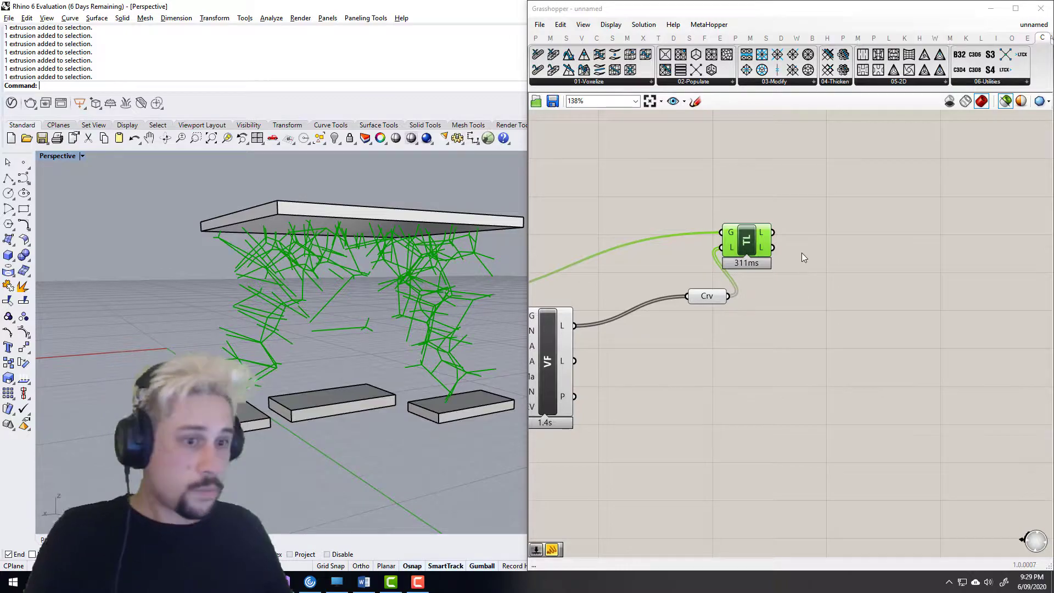
pyautogui.moveTo(747, 241); pyautogui.dragTo(797, 247)
pyautogui.keyDown('shift'); pyautogui.moveTo(455, 282); pyautogui.dragTo(420, 281, button='right'); pyautogui.keyUp('shift')
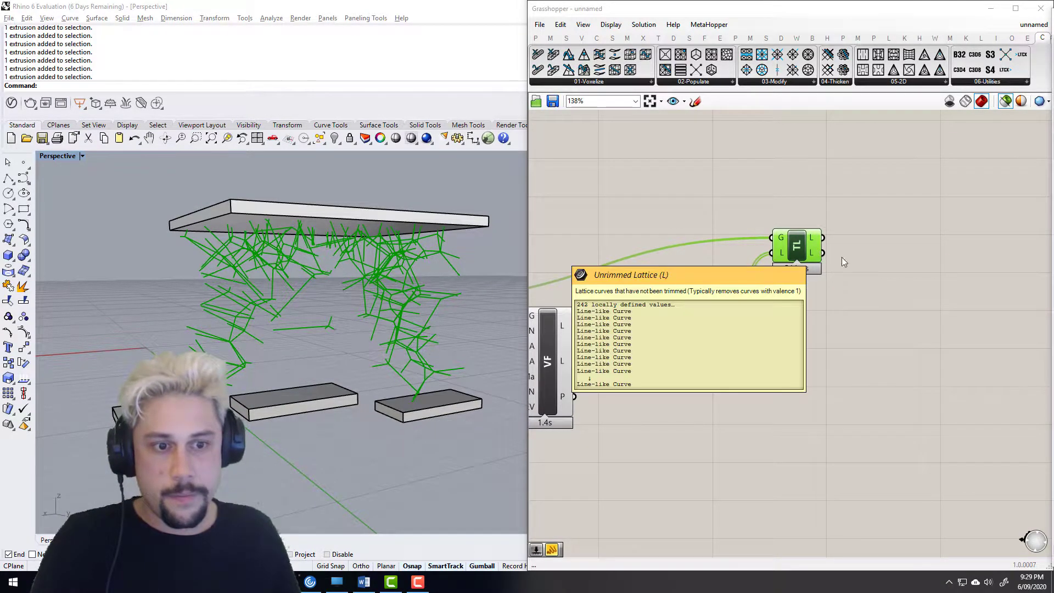
# - Add a second Curve parameter and connect the TL component's Trimmed Lattice output to it
pyautogui.click(890, 270)
pyautogui.doubleClick(888, 266)
pyautogui.write('crv')
pyautogui.press('Return')
pyautogui.scroll(2, 827, 241)
pyautogui.moveTo(823, 238); pyautogui.dragTo(938, 259)
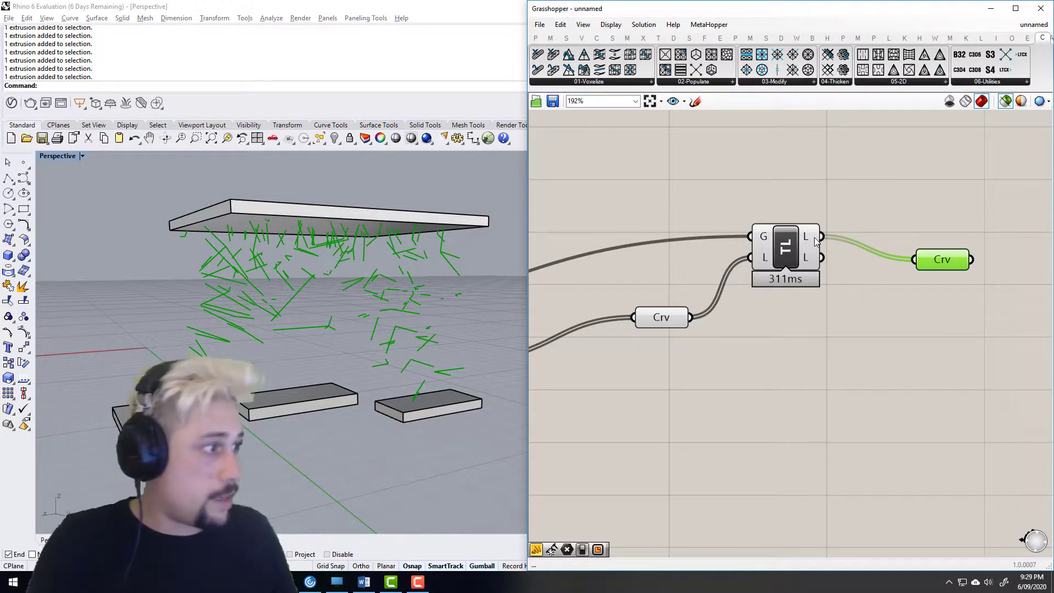
# - Preview the untrimmed lattice output through the second Curve parameter, and combine it with the trimmed lattice output in the same input
pyautogui.moveTo(815, 237)
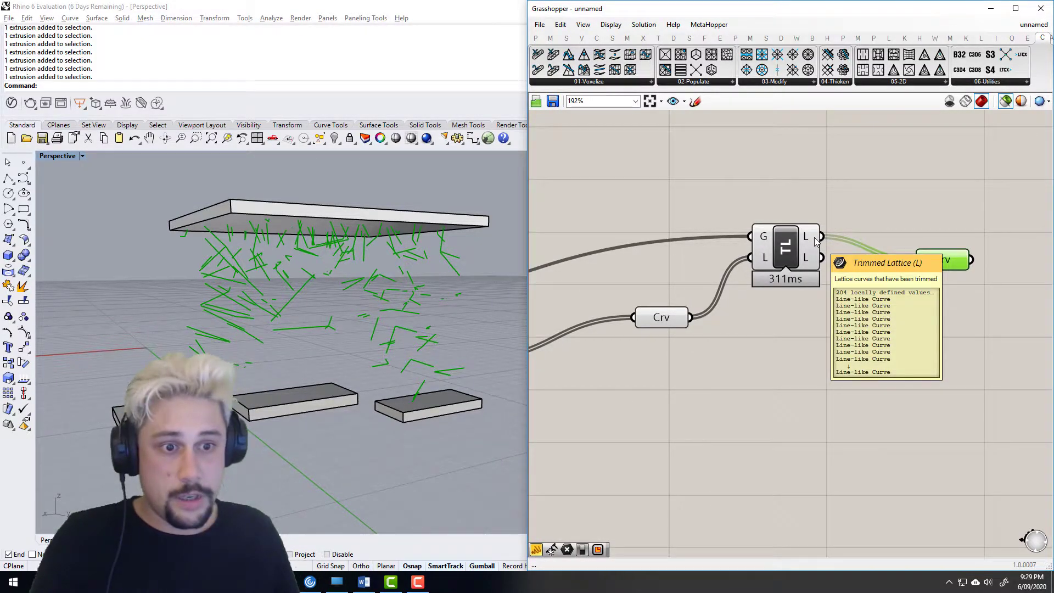
pyautogui.moveTo(810, 259)
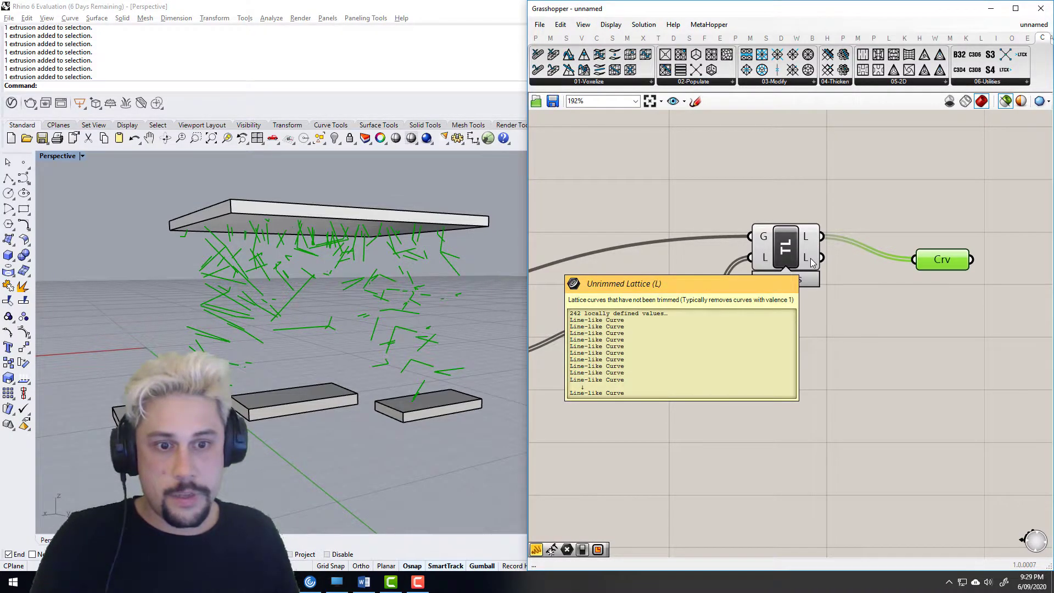
pyautogui.moveTo(810, 258); pyautogui.dragTo(919, 264)
pyautogui.moveTo(278, 275); pyautogui.dragTo(407, 277, button='right')
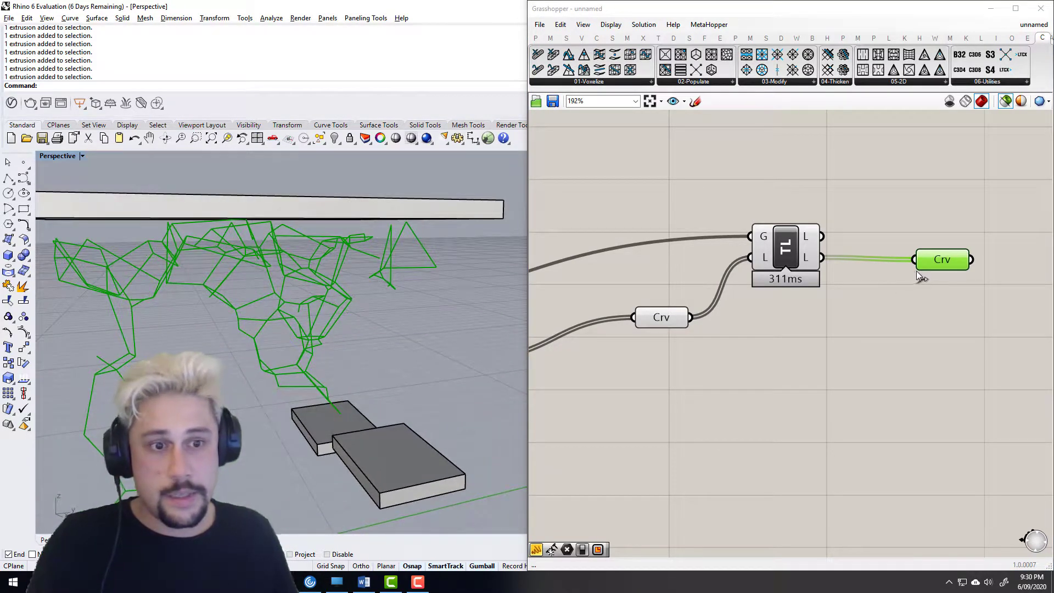
pyautogui.keyDown('shift'); pyautogui.moveTo(822, 236); pyautogui.dragTo(915, 259); pyautogui.keyUp('shift')
pyautogui.moveTo(428, 307); pyautogui.dragTo(351, 294, button='right')
pyautogui.moveTo(927, 289); pyautogui.dragTo(836, 289, button='right')
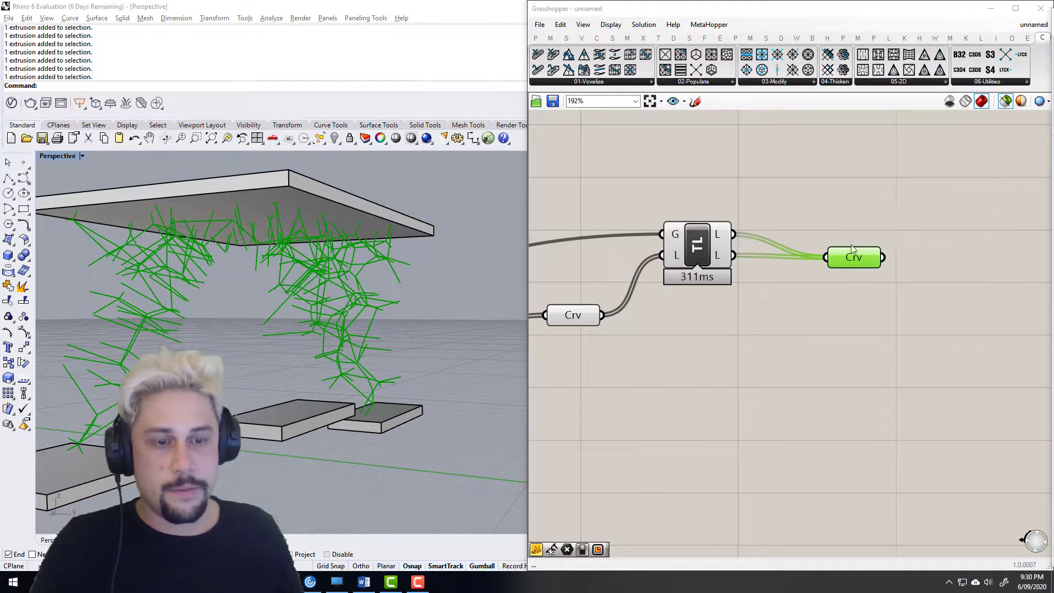
# - Add a removeDuplicateLines (dupLn) component beyond the combined Curve parameter
pyautogui.moveTo(851, 247); pyautogui.dragTo(776, 254, button='right')
pyautogui.moveTo(912, 277); pyautogui.dragTo(825, 279, button='right')
pyautogui.click(825, 279)
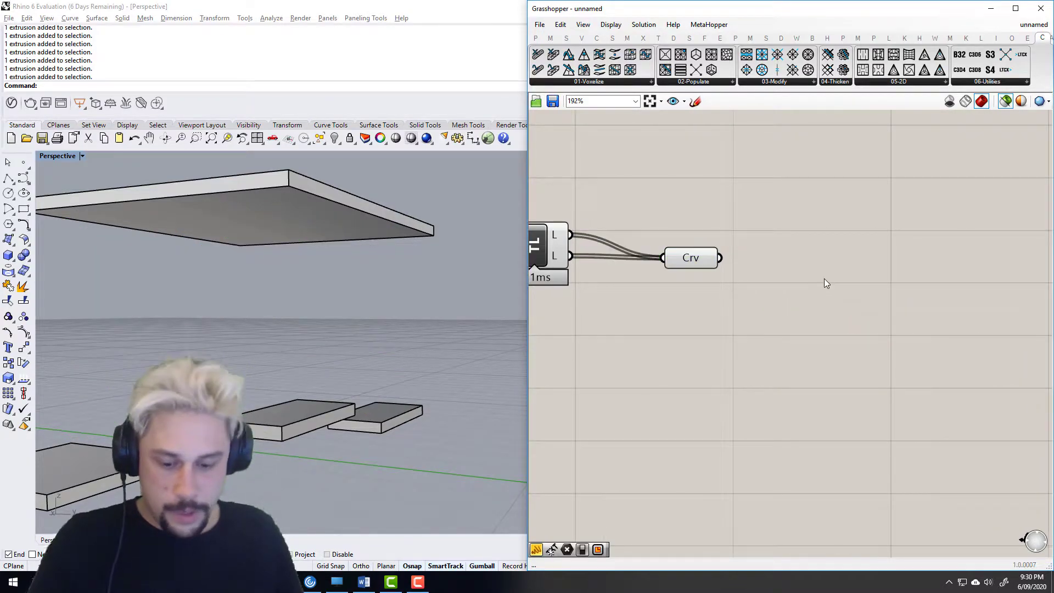
pyautogui.doubleClick(826, 282)
pyautogui.write('remove')
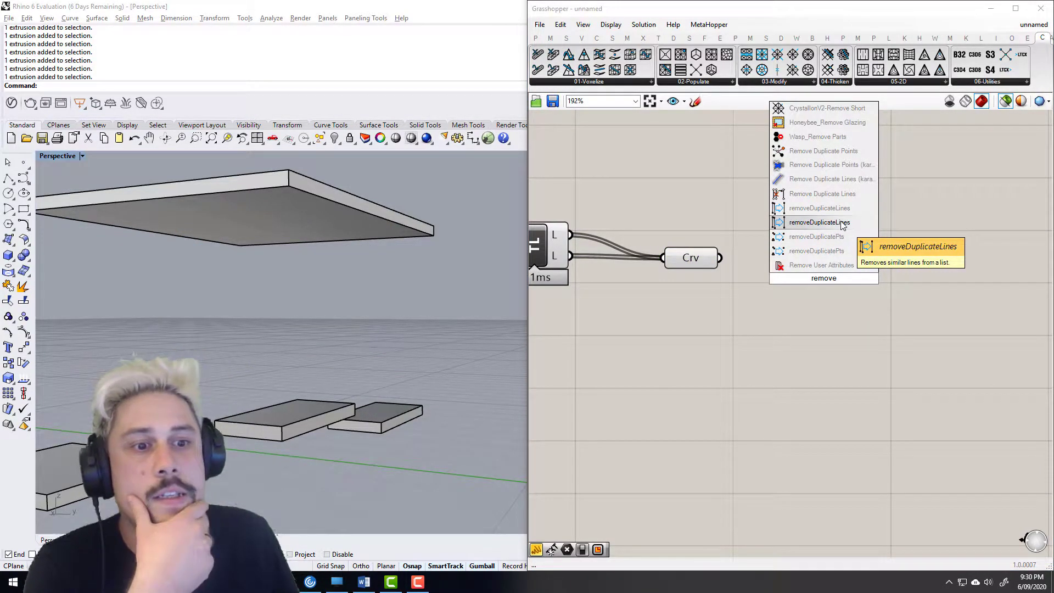
pyautogui.click(820, 222)
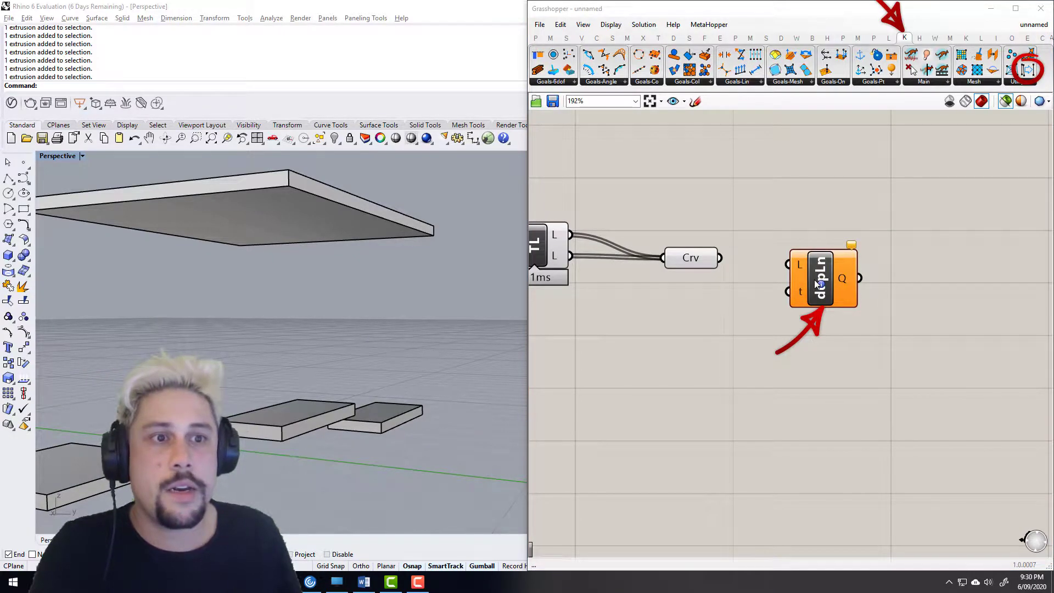
# - Add the alternative Remove Duplicate Lines (CullDupLines) component and place it below the dupLn component
pyautogui.doubleClick(832, 217)
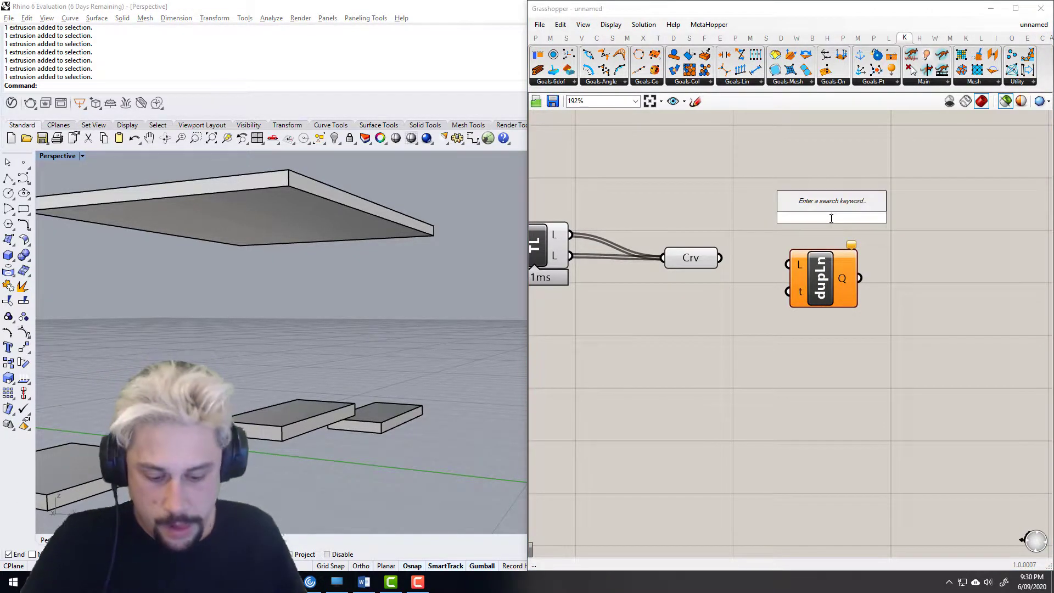
pyautogui.write('ro')
pyautogui.press('BackSpace')
pyautogui.write('emove')
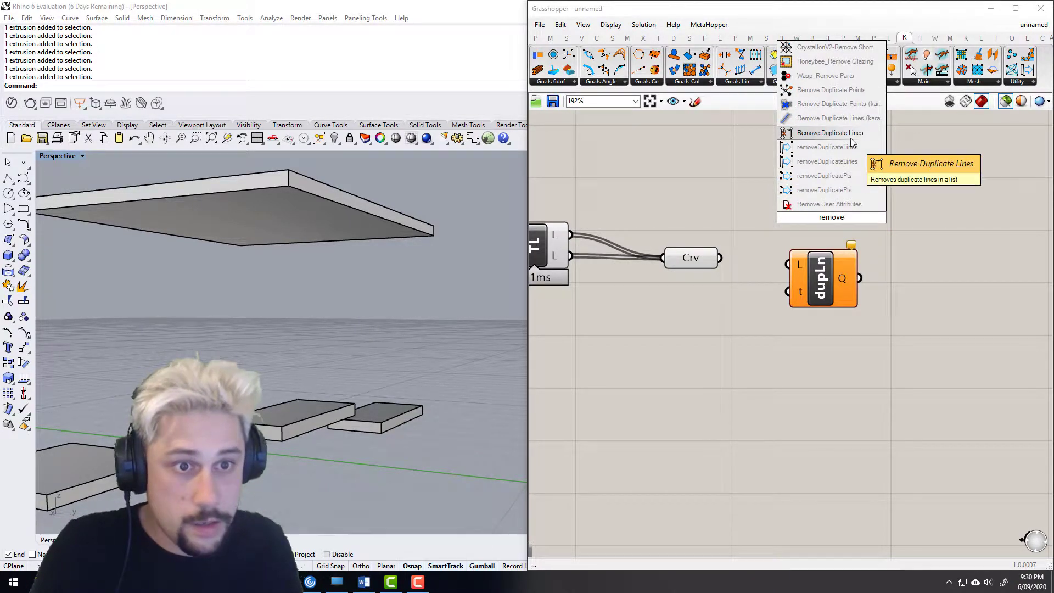
pyautogui.click(831, 132)
pyautogui.keyDown('ctrl'); pyautogui.keyDown('alt'); pyautogui.click(834, 185); pyautogui.keyUp('alt'); pyautogui.keyUp('ctrl')
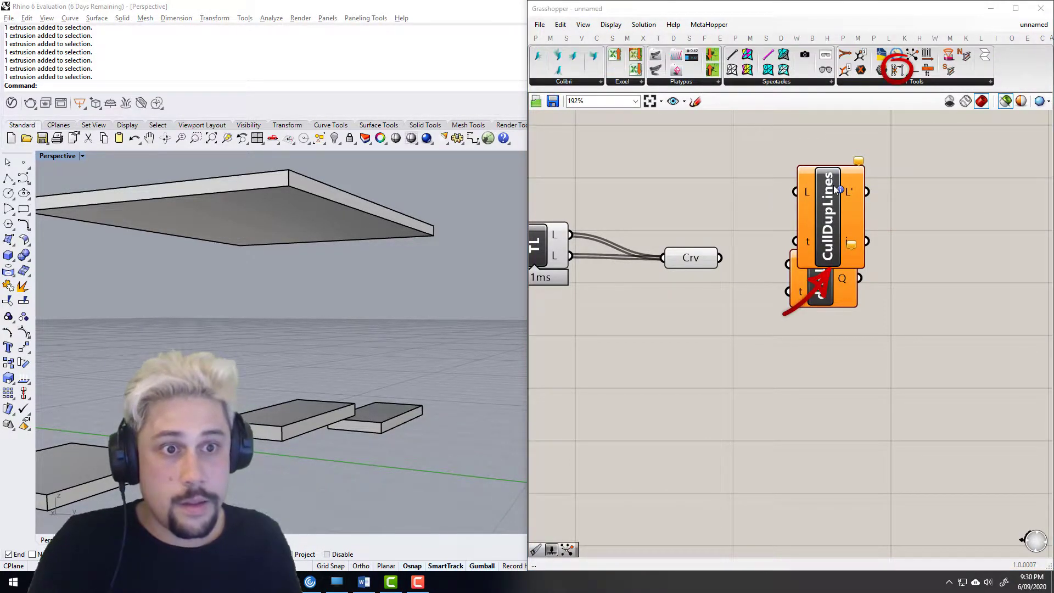
pyautogui.moveTo(822, 359); pyautogui.dragTo(819, 354)
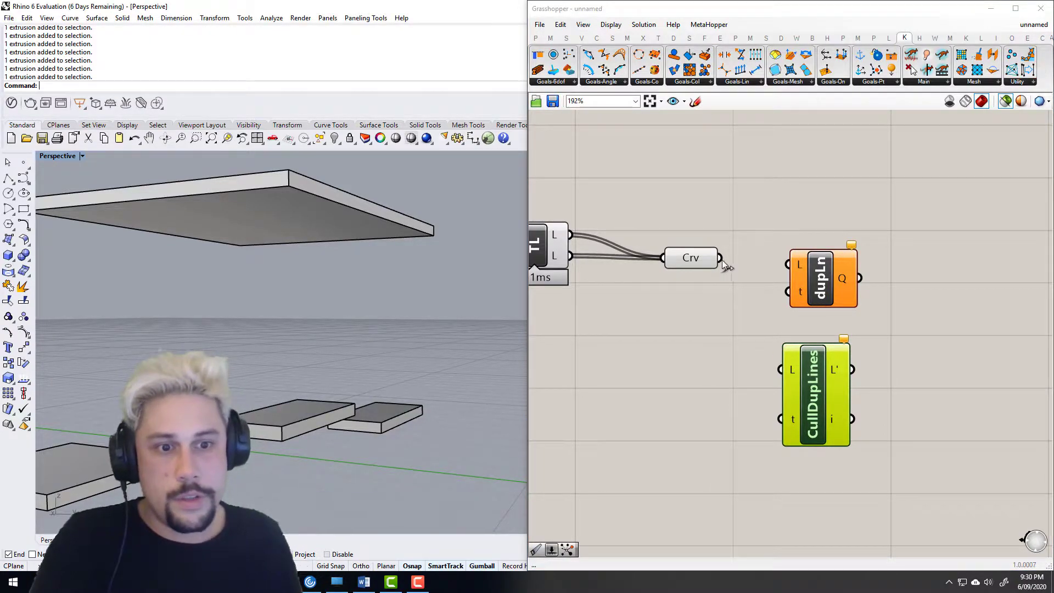
# - Connect the combined Curve parameter to the dupLn component's line input and delete the CullDupLines component
pyautogui.moveTo(720, 257); pyautogui.dragTo(790, 265)
pyautogui.moveTo(801, 268)
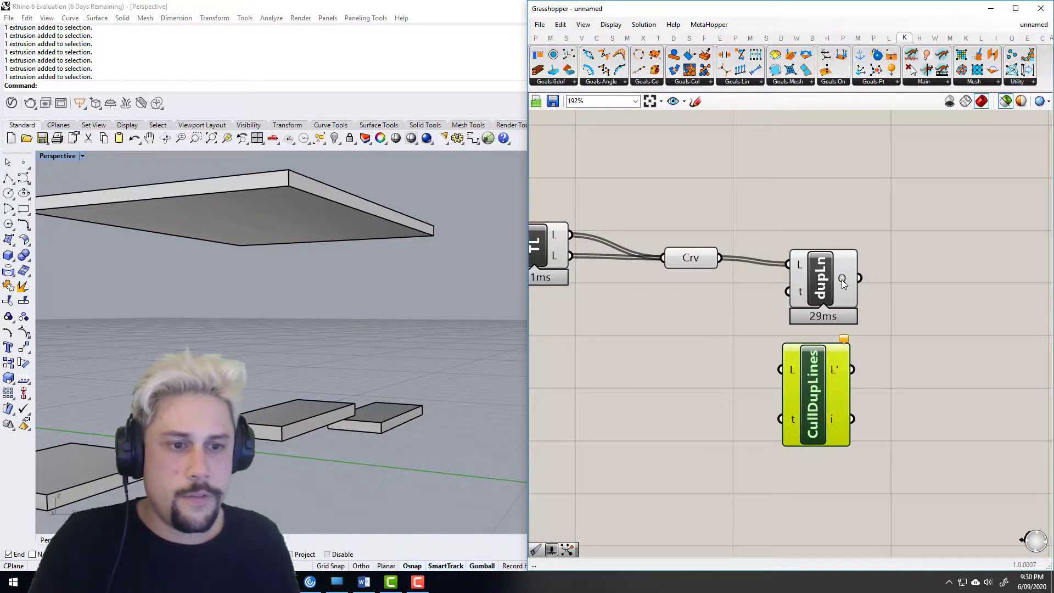
pyautogui.click(818, 285)
pyautogui.click(818, 383)
pyautogui.press('Delete')
pyautogui.moveTo(881, 372); pyautogui.dragTo(747, 355, button='right')
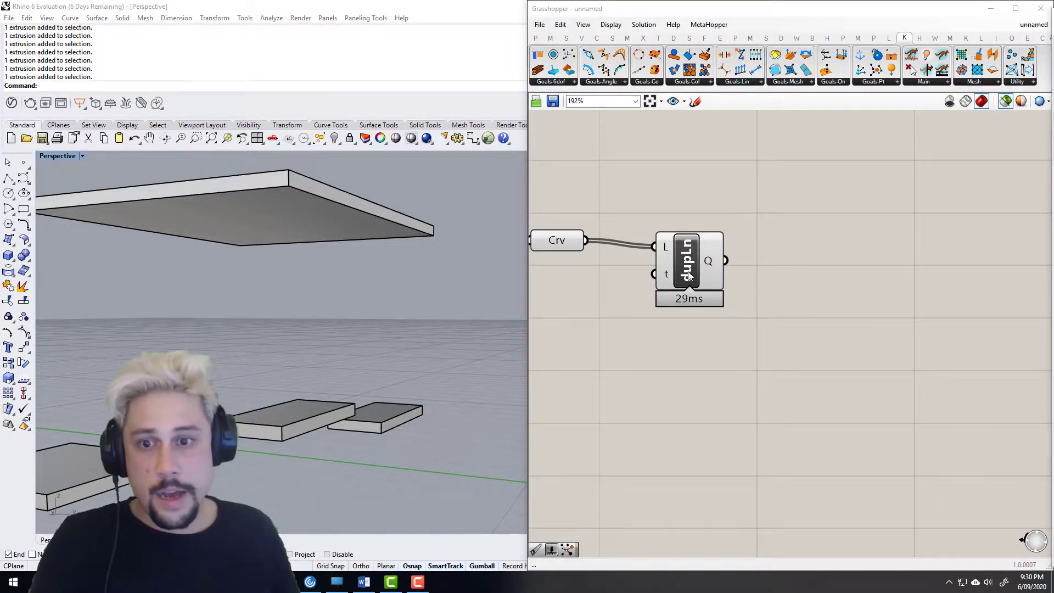
# - Straighten the dupLn component's alignment with the Curve parameter and add a Mesh Pipe component beyond it
pyautogui.moveTo(690, 264); pyautogui.dragTo(719, 257)
pyautogui.moveTo(250, 309); pyautogui.dragTo(277, 309, button='right')
pyautogui.scroll(-5, 277, 310)
pyautogui.doubleClick(820, 283)
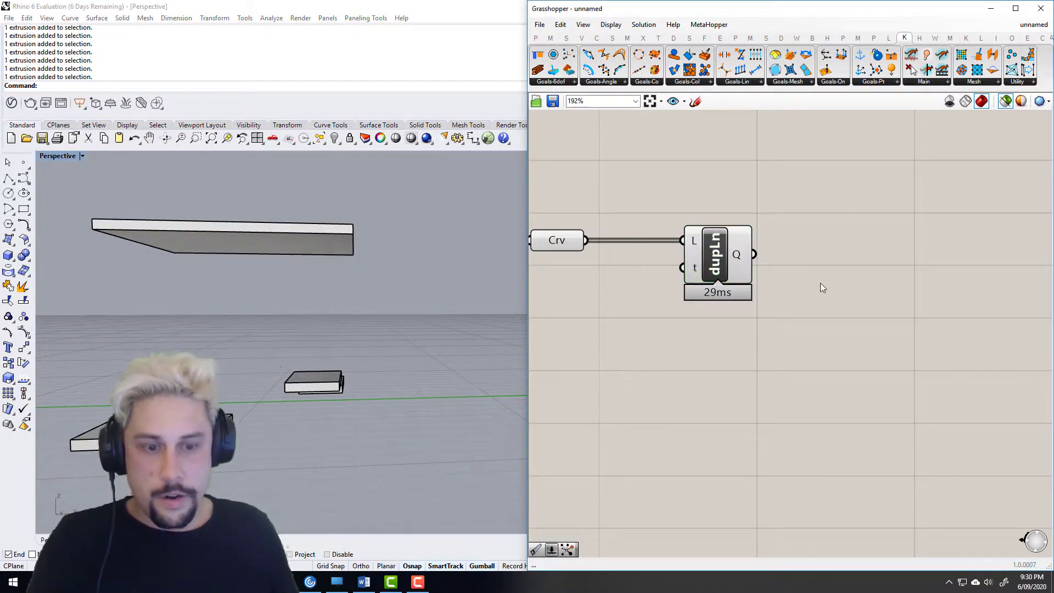
pyautogui.write('mesh pe')
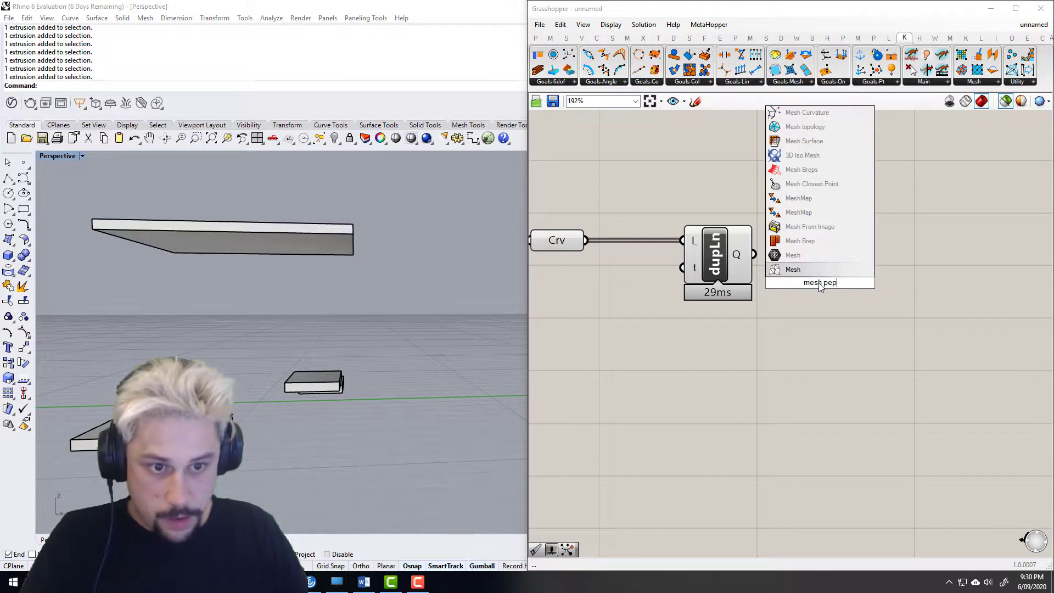
pyautogui.press('BackSpace')
pyautogui.write('ipe')
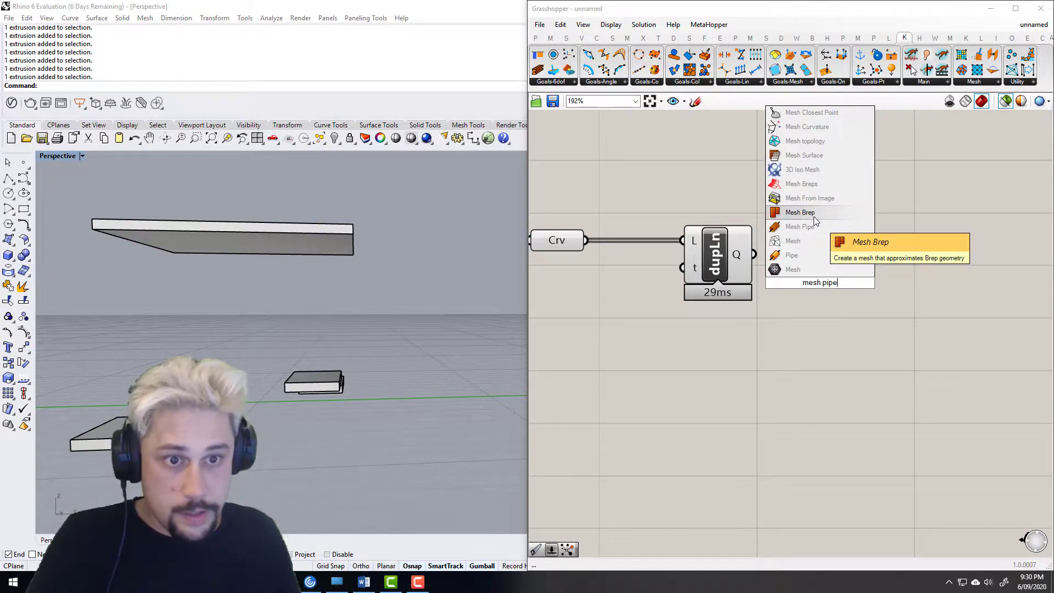
pyautogui.click(803, 226)
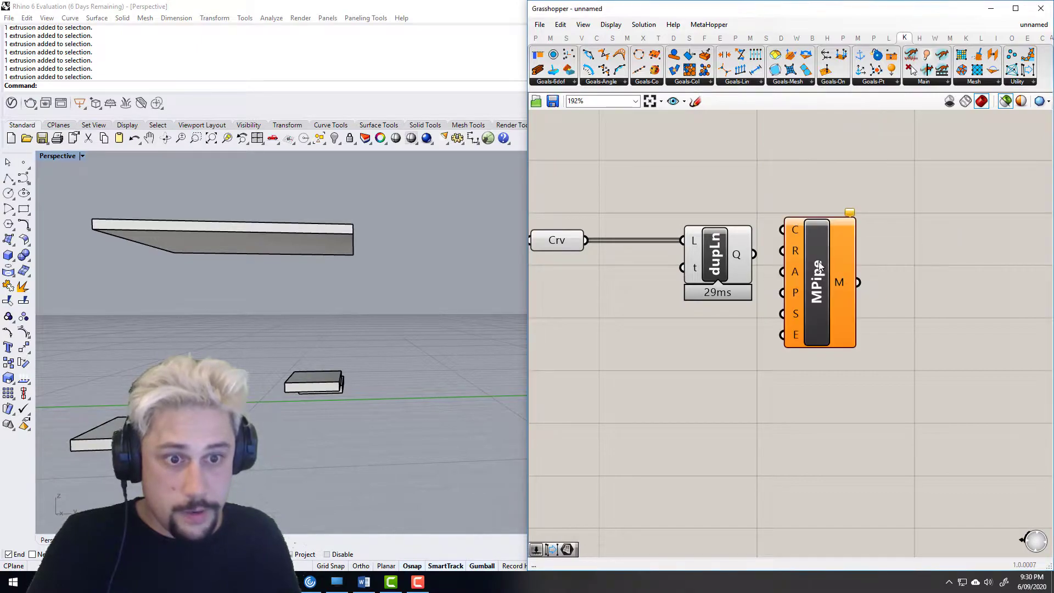
# - Add a 0.05 number slider as the Mesh Pipe radius and feed the dupLn output into its curve input
pyautogui.doubleClick(748, 373)
pyautogui.write('.0')
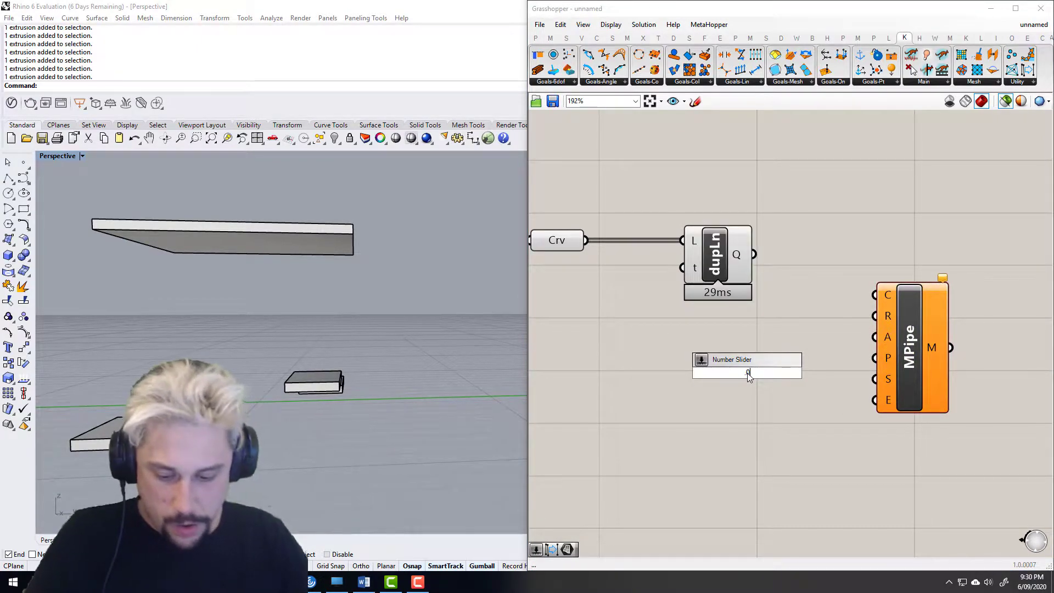
pyautogui.moveTo(839, 373); pyautogui.dragTo(875, 317)
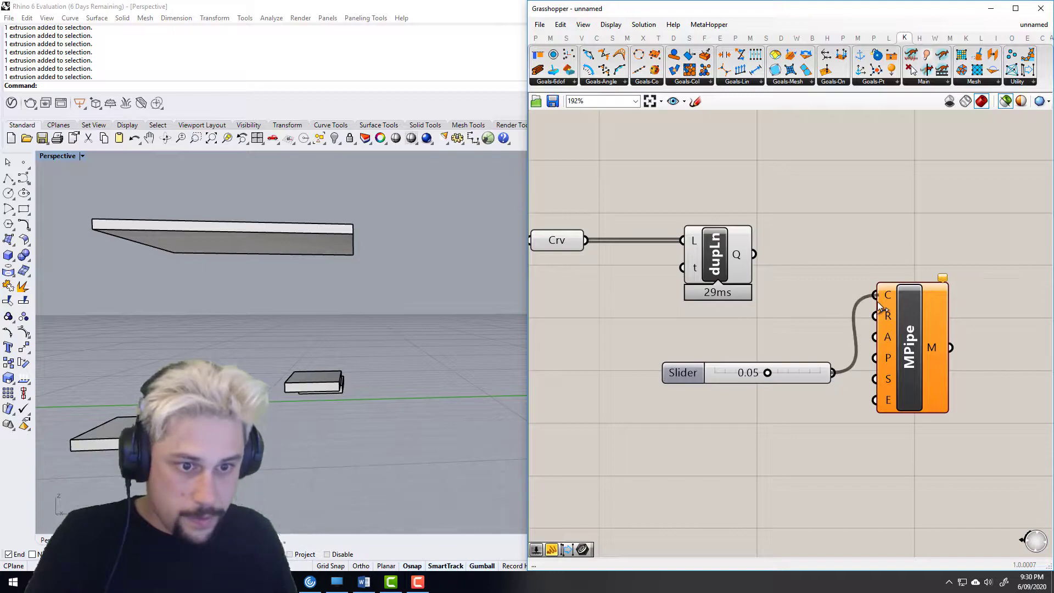
pyautogui.moveTo(755, 254); pyautogui.dragTo(871, 295)
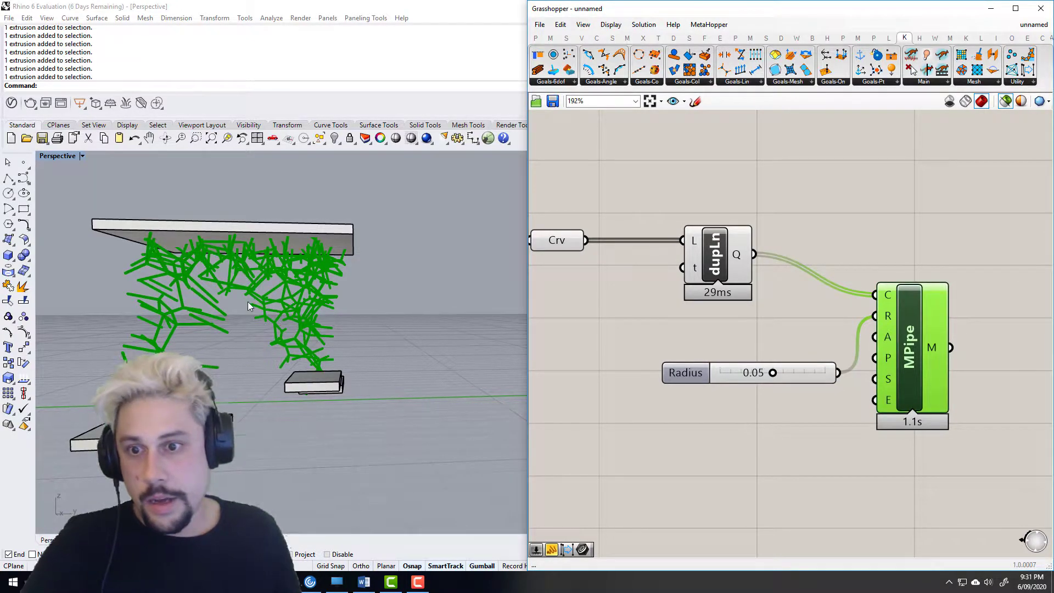
pyautogui.scroll(2, 248, 301)
pyautogui.moveTo(813, 373); pyautogui.dragTo(762, 345)
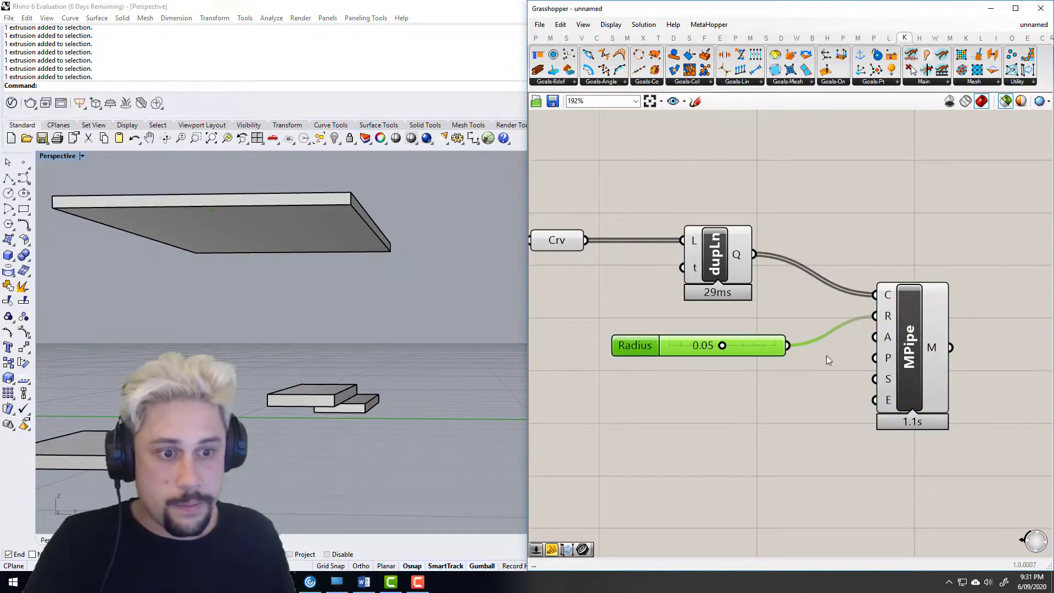
# - Add a number slider set to 5 and connect it to the Mesh Pipe's S (Segments) input
pyautogui.click(922, 336)
pyautogui.scroll(3, 895, 368)
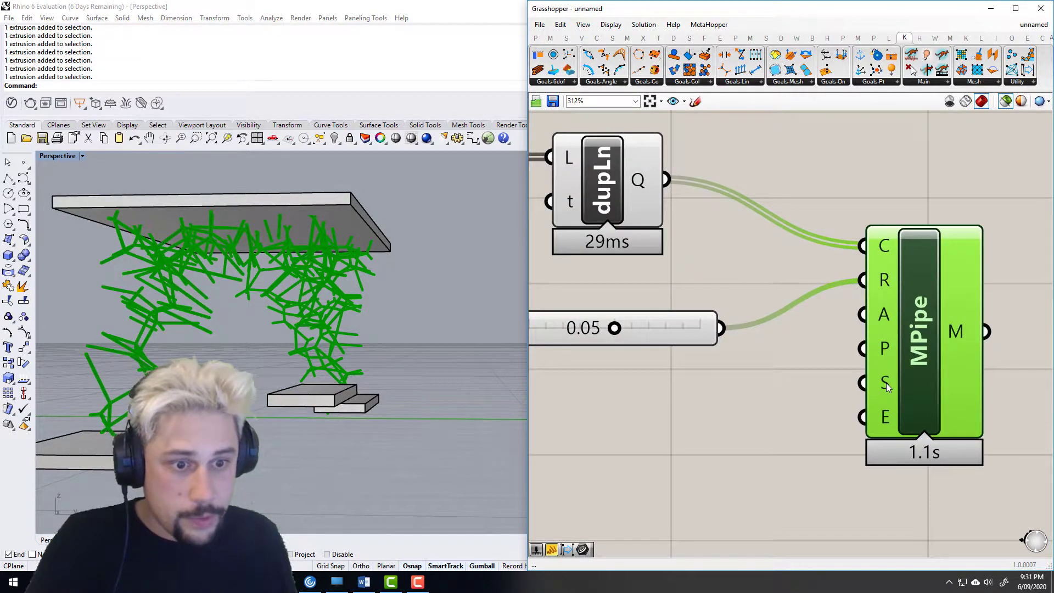
pyautogui.doubleClick(699, 397)
pyautogui.write('5')
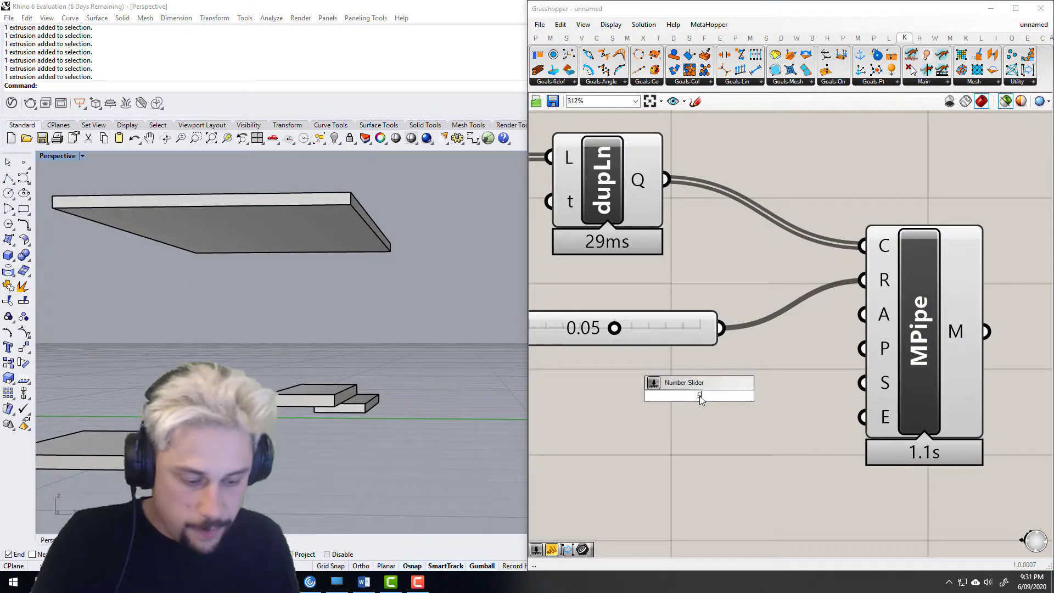
pyautogui.press('Return')
pyautogui.moveTo(835, 394); pyautogui.dragTo(864, 383)
pyautogui.click(908, 398)
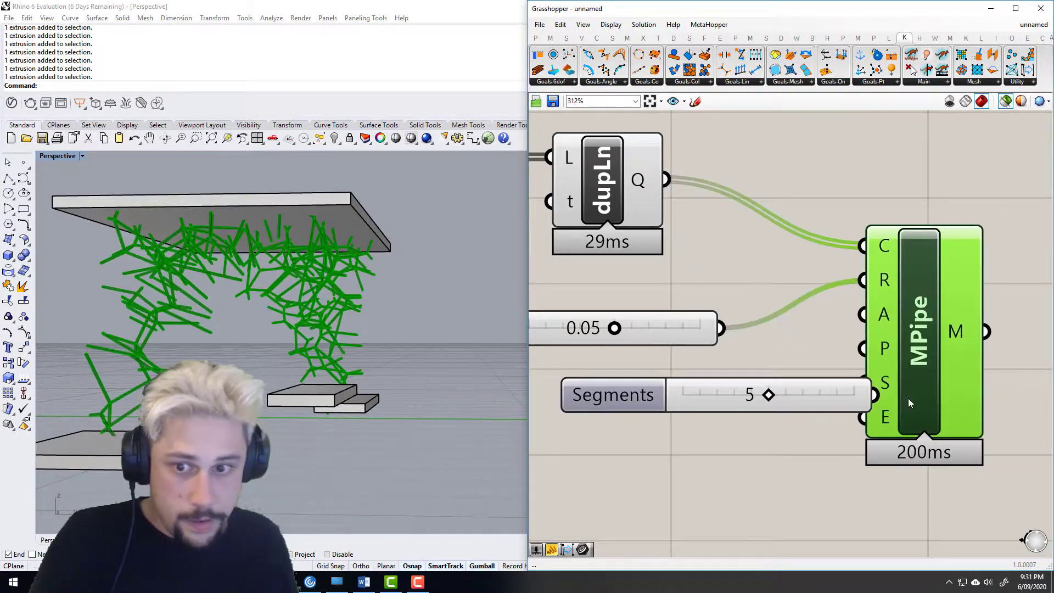
# - Inspect the piped lattice up close from several angles and move the Segments slider clear of the Mesh Pipe component
pyautogui.scroll(3, 273, 299)
pyautogui.keyDown('shift'); pyautogui.moveTo(273, 299); pyautogui.dragTo(229, 276, button='right'); pyautogui.keyUp('shift')
pyautogui.scroll(3, 390, 337)
pyautogui.scroll(-3, 342, 306)
pyautogui.scroll(4, 231, 278)
pyautogui.scroll(-6, 235, 285)
pyautogui.keyDown('shift'); pyautogui.moveTo(332, 298); pyautogui.dragTo(241, 269, button='right'); pyautogui.keyUp('shift')
pyautogui.moveTo(598, 395); pyautogui.dragTo(493, 397)
pyautogui.scroll(1, 249, 329)
pyautogui.moveTo(271, 316); pyautogui.dragTo(198, 312, button='right')
pyautogui.moveTo(604, 351); pyautogui.dragTo(743, 326, button='right')
pyautogui.scroll(6, 229, 292)
pyautogui.moveTo(229, 292); pyautogui.dragTo(206, 286, button='right')
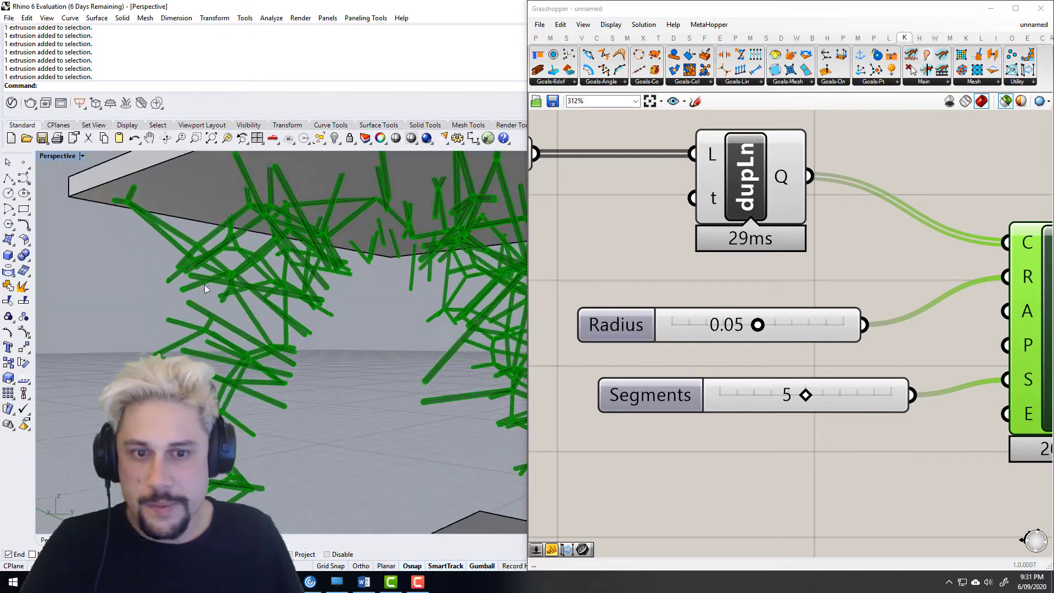
# - Preview the Mesh parameter that feeds the VF and TL components and disable it to stop downstream calculation
pyautogui.scroll(-6, 626, 292)
pyautogui.moveTo(609, 296); pyautogui.dragTo(780, 291, button='right')
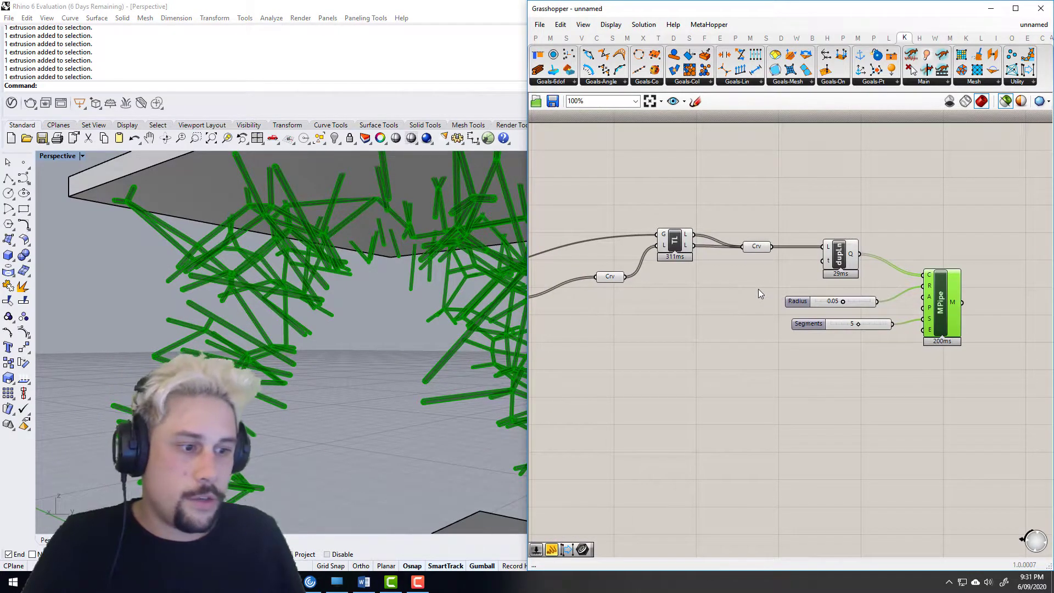
pyautogui.moveTo(949, 294); pyautogui.dragTo(874, 292, button='right')
pyautogui.scroll(1, 873, 292)
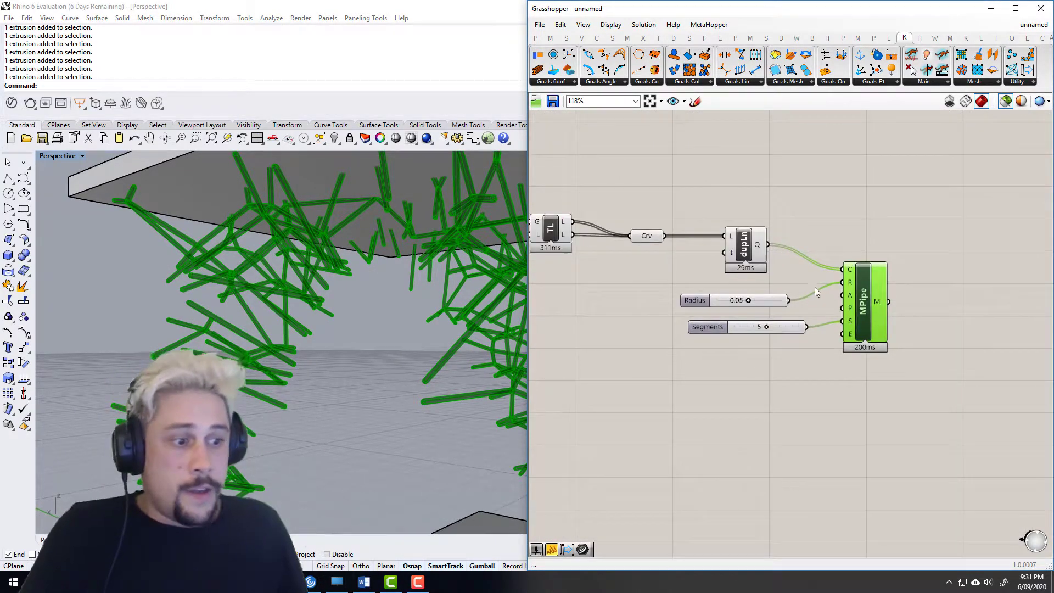
pyautogui.scroll(-6, 778, 281)
pyautogui.moveTo(724, 296); pyautogui.dragTo(857, 302, button='right')
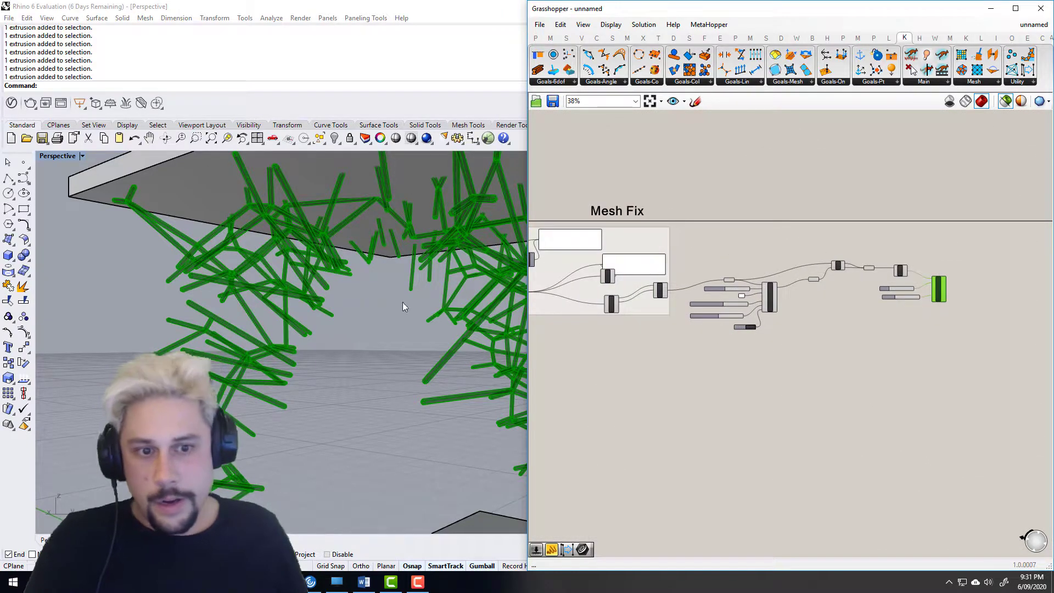
pyautogui.scroll(7, 733, 300)
pyautogui.moveTo(696, 240); pyautogui.dragTo(652, 242, button='right')
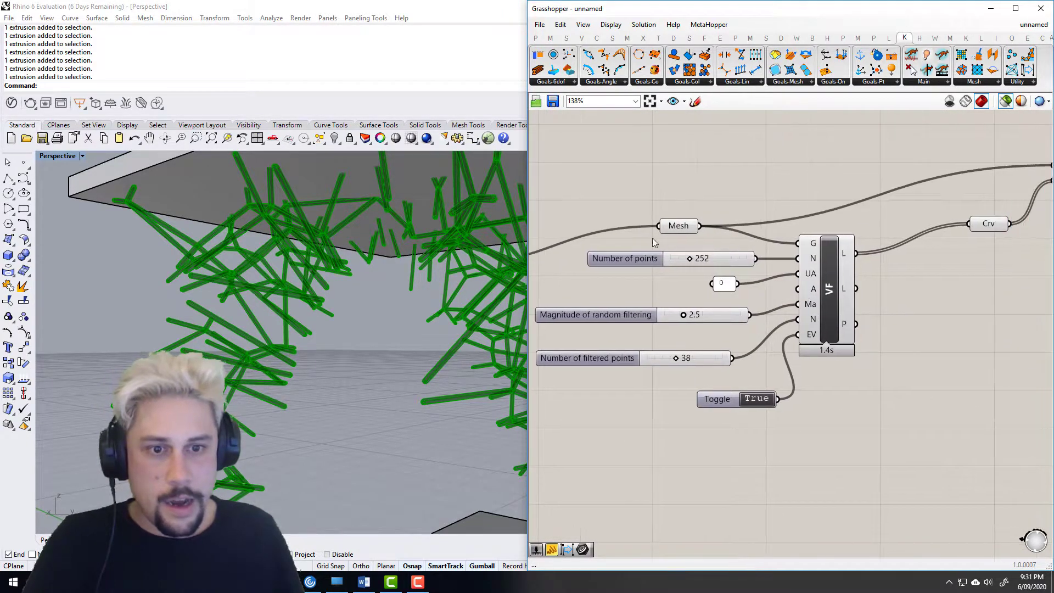
pyautogui.click(698, 228)
pyautogui.scroll(5, 371, 250)
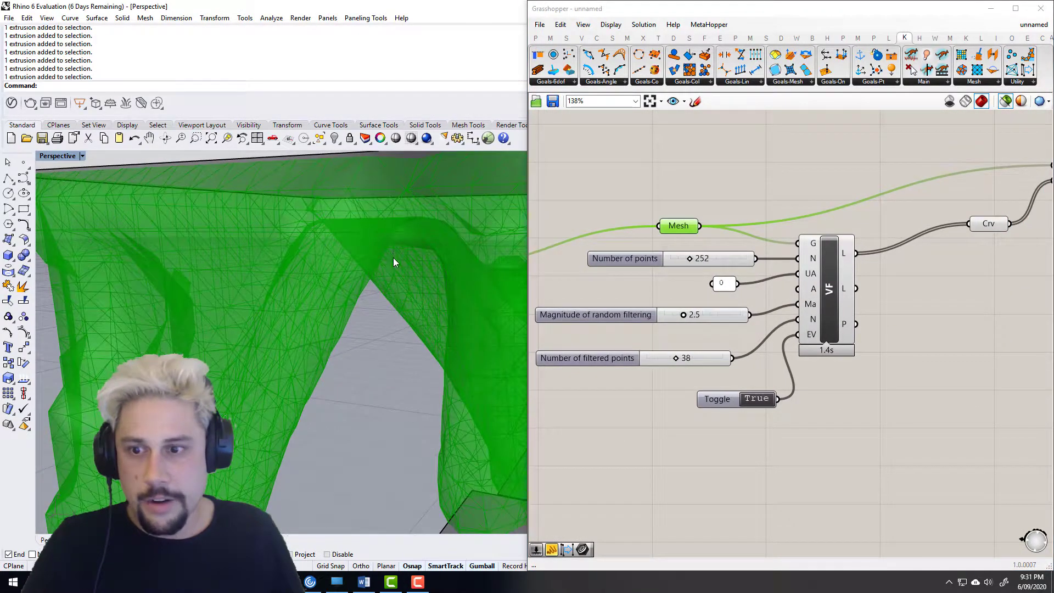
pyautogui.scroll(-2, 393, 258)
pyautogui.rightClick(671, 230)
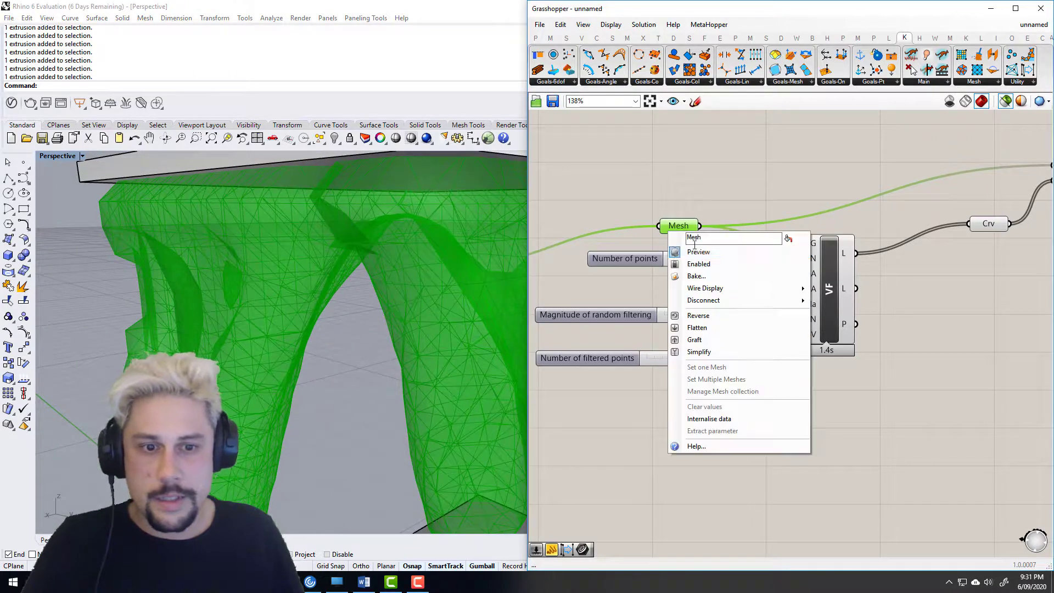
pyautogui.click(728, 264)
# - Disable the Topostruct 3D solver component in the generative design section
pyautogui.scroll(-5, 733, 312)
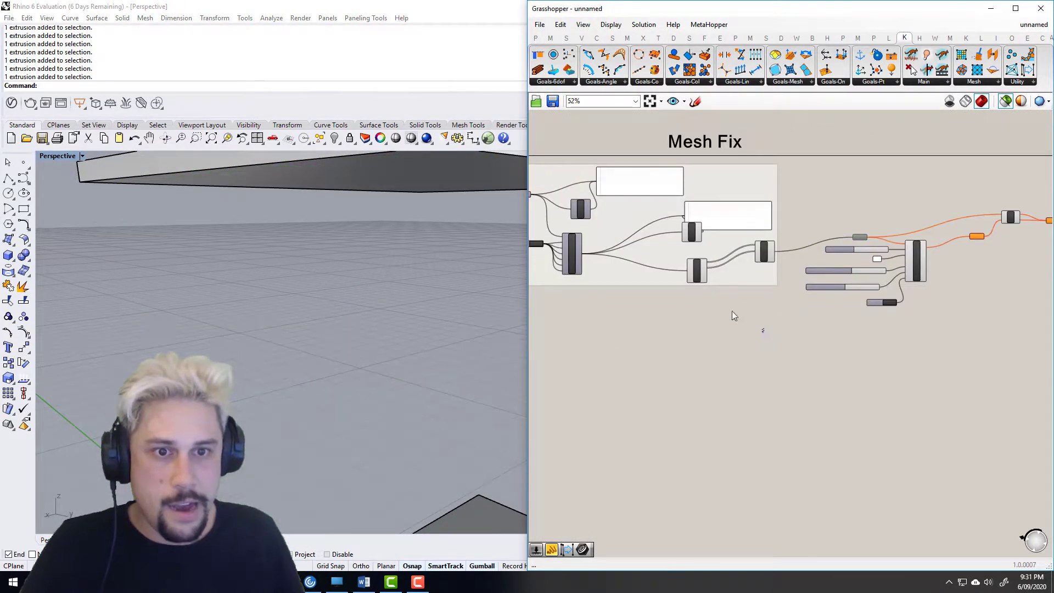
pyautogui.scroll(3, 646, 261)
pyautogui.moveTo(646, 261); pyautogui.dragTo(942, 286, button='right')
pyautogui.moveTo(571, 286); pyautogui.dragTo(885, 284, button='right')
pyautogui.scroll(-5, 884, 284)
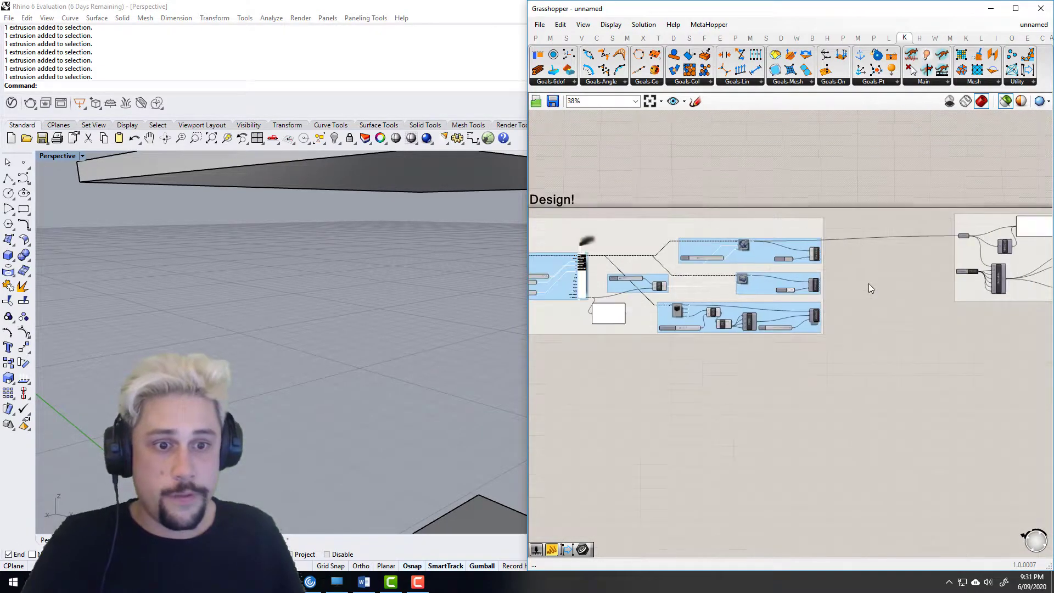
pyautogui.scroll(-2, 853, 288)
pyautogui.scroll(6, 789, 277)
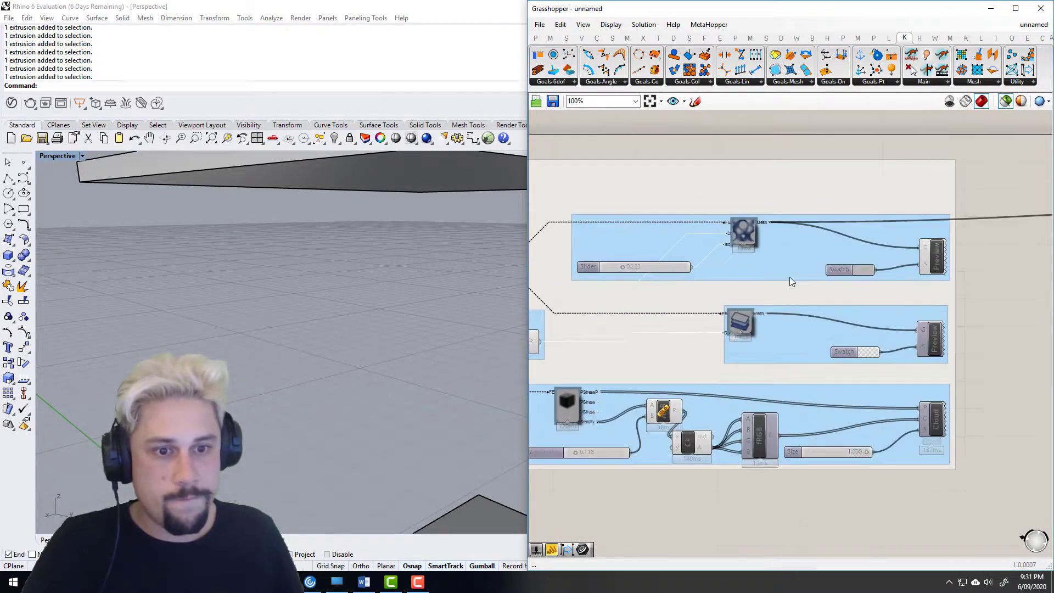
pyautogui.scroll(-4, 791, 277)
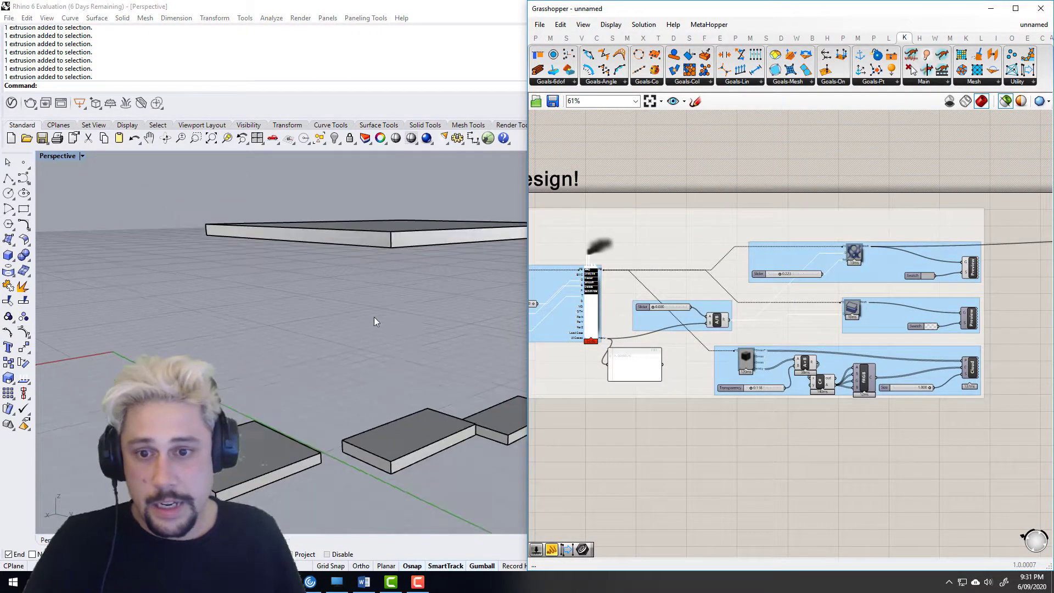
pyautogui.scroll(5, 704, 295)
pyautogui.rightClick(763, 306)
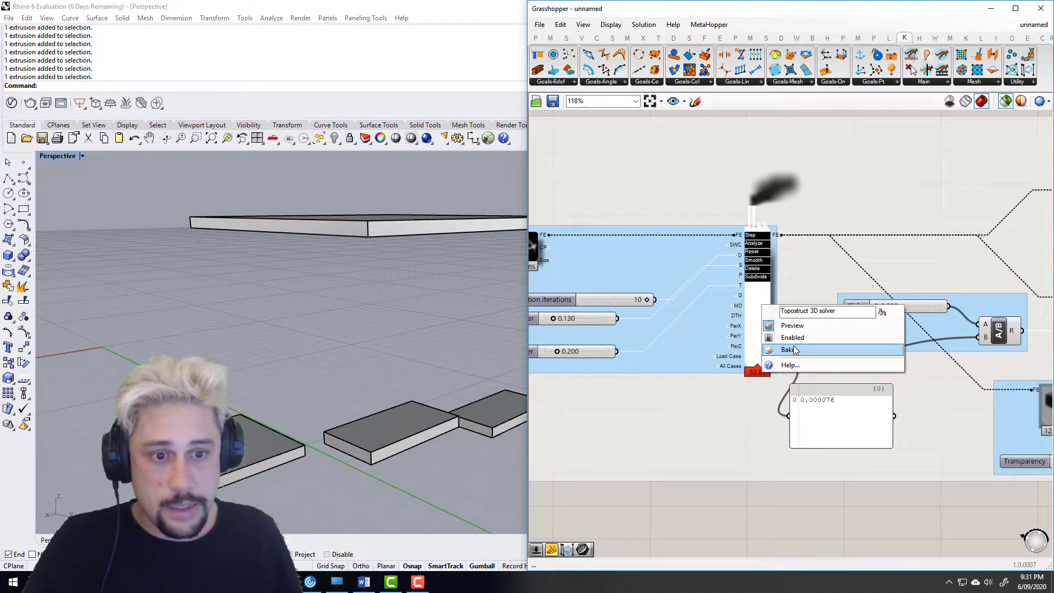
pyautogui.click(794, 350)
# - Reposition two of the support blocks beneath the large slab in the Rhino viewport
pyautogui.moveTo(325, 388); pyautogui.dragTo(345, 407, button='right')
pyautogui.click(331, 398)
pyautogui.moveTo(340, 387); pyautogui.dragTo(341, 364)
pyautogui.moveTo(303, 394)
pyautogui.mouseDown(button='right')
pyautogui.moveTo(318, 379)
pyautogui.moveTo(307, 409)
pyautogui.mouseUp(button='right')
pyautogui.click(233, 483)
pyautogui.moveTo(222, 512); pyautogui.dragTo(238, 476)
# - Raise the solver's iterations slider maximum to 15 and increase its value
pyautogui.moveTo(755, 360)
pyautogui.mouseDown(button='right')
pyautogui.moveTo(655, 353)
pyautogui.moveTo(767, 347)
pyautogui.mouseUp(button='right')
pyautogui.click(575, 270)
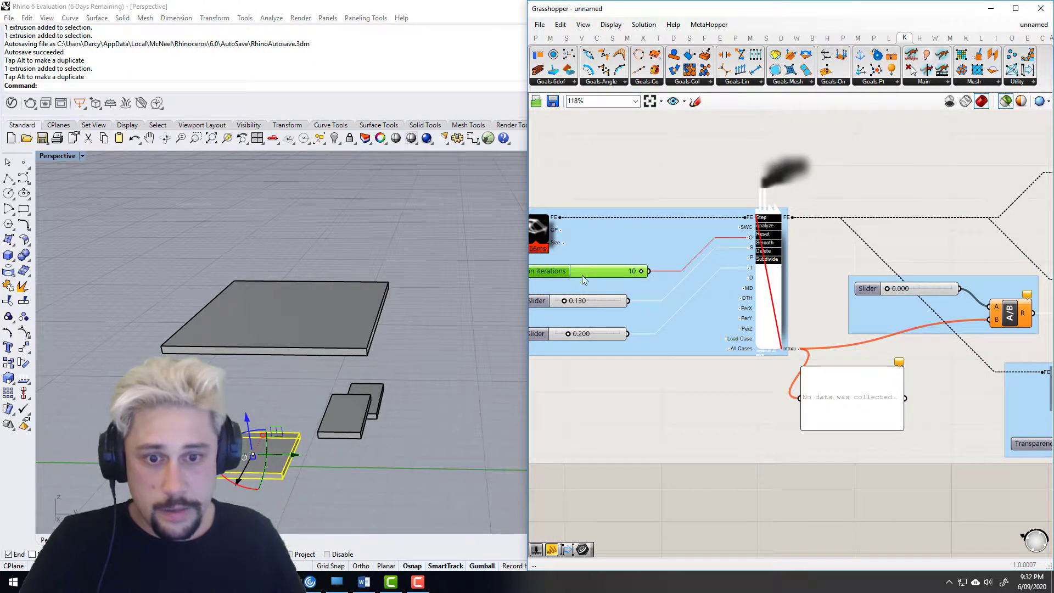
pyautogui.rightClick(582, 277)
pyautogui.moveTo(641, 341)
pyautogui.click(744, 354)
pyautogui.write('15')
pyautogui.click(798, 356)
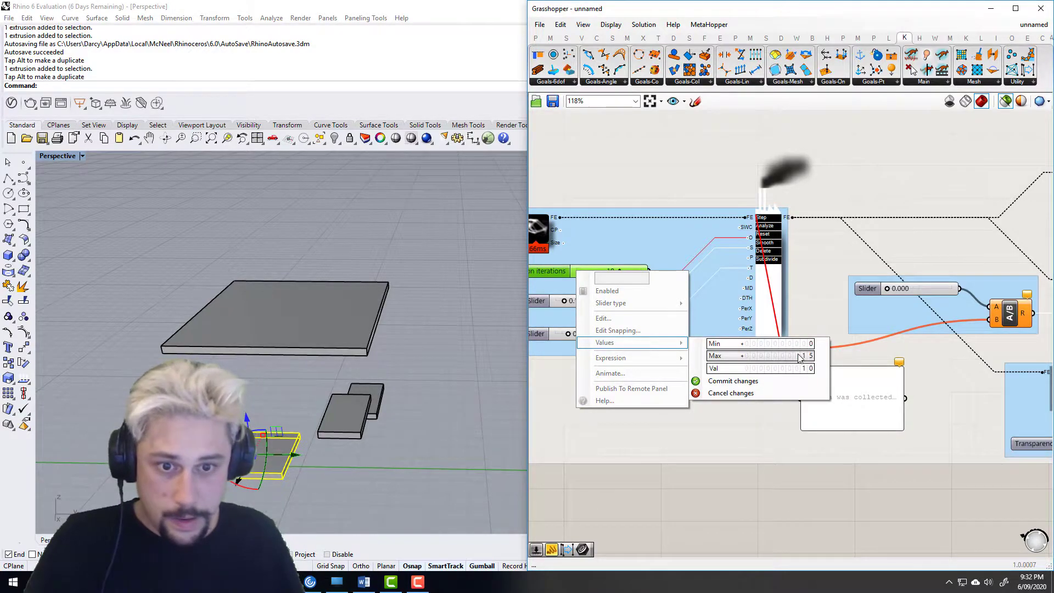
pyautogui.click(733, 381)
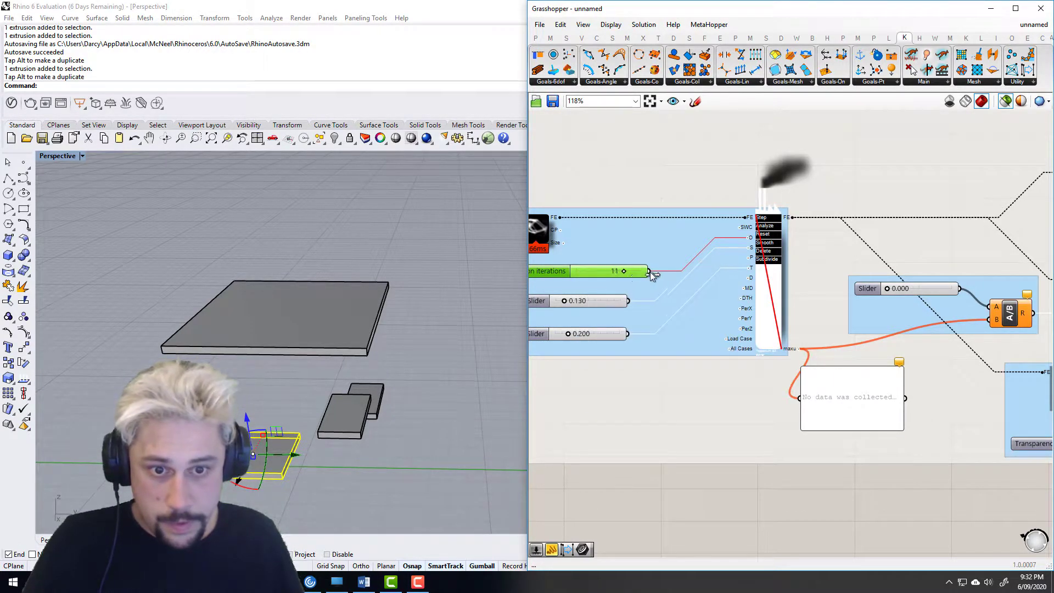
# - Re-enable the Topostruct 3D solver to rerun the optimisation with the moved supports
pyautogui.moveTo(771, 294); pyautogui.dragTo(626, 294, button='right')
pyautogui.rightClick(627, 292)
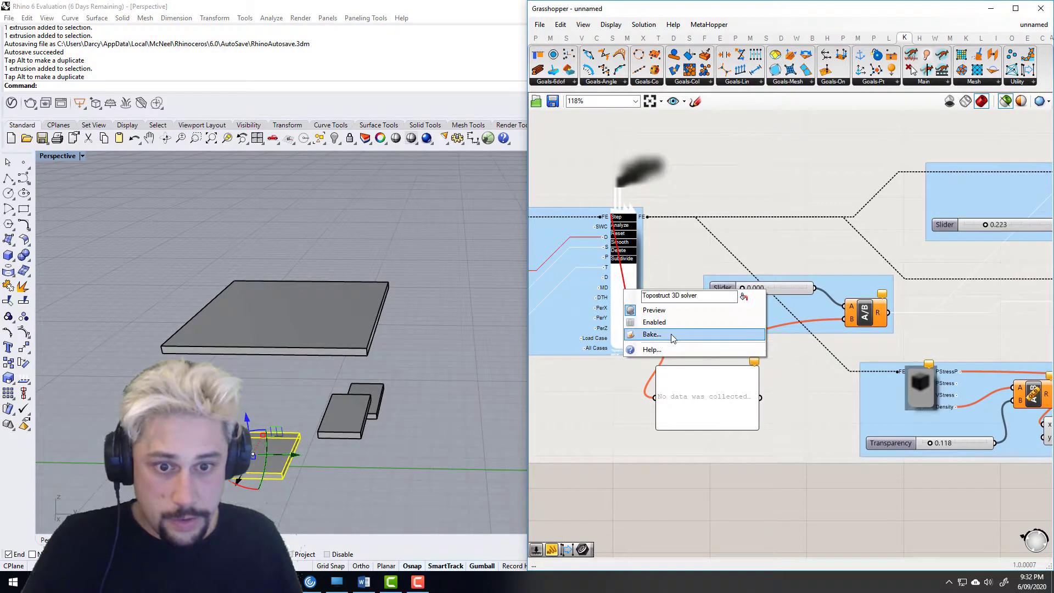
pyautogui.click(672, 334)
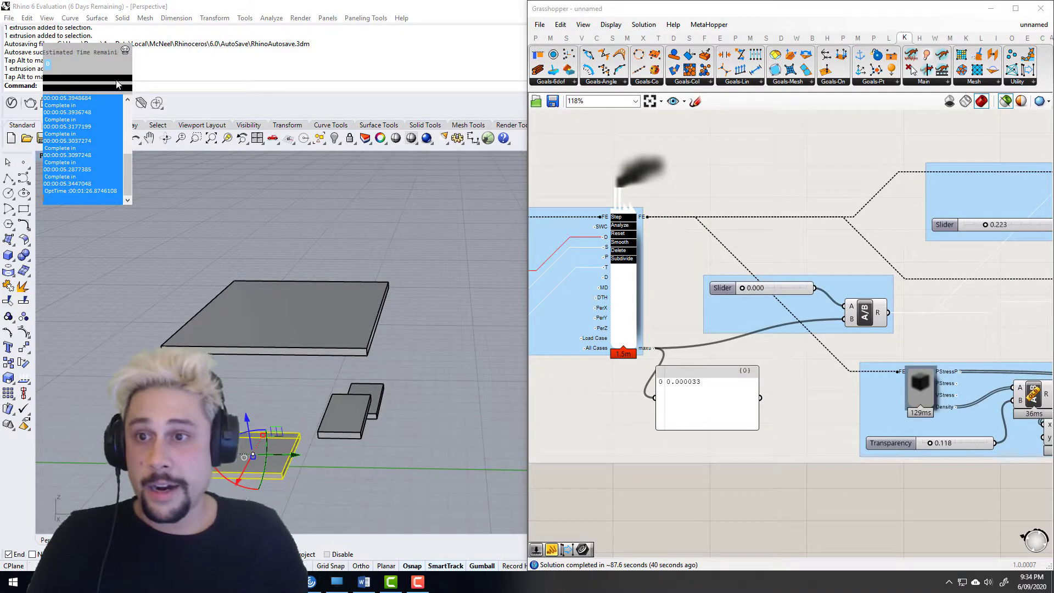
# - Preview the new optimised isosurface mesh and set its iso value slider to 0.290
pyautogui.scroll(-3, 682, 299)
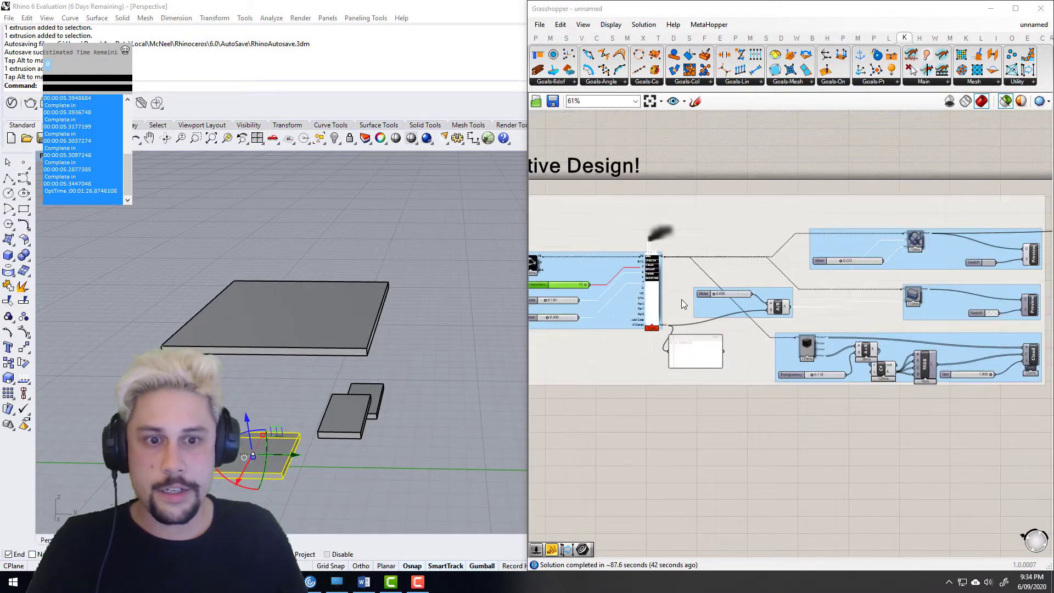
pyautogui.moveTo(932, 354); pyautogui.dragTo(750, 340, button='right')
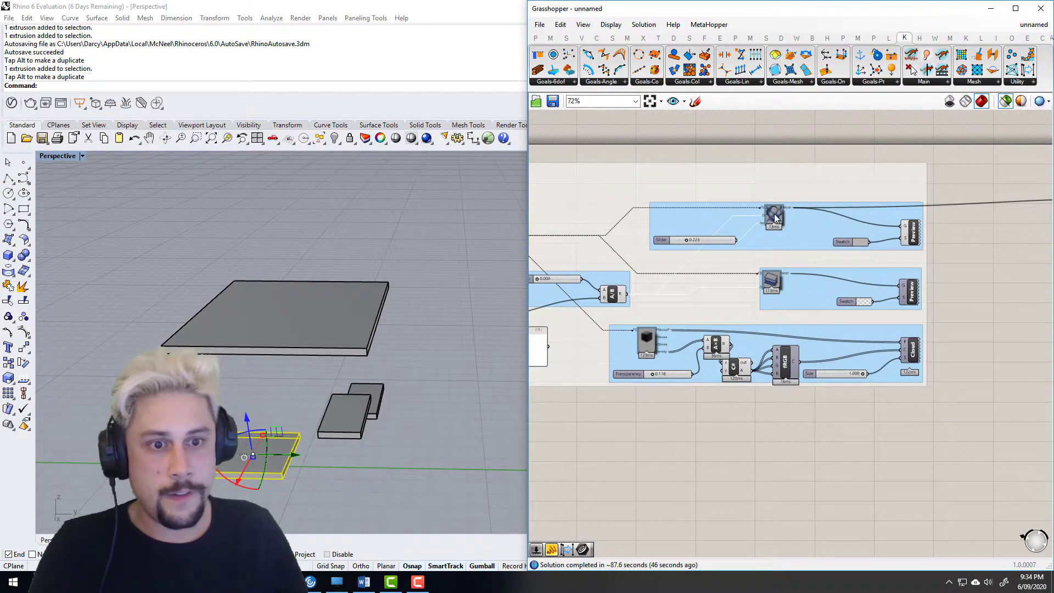
pyautogui.moveTo(408, 363); pyautogui.dragTo(285, 342, button='right')
pyautogui.scroll(4, 339, 331)
pyautogui.scroll(5, 721, 277)
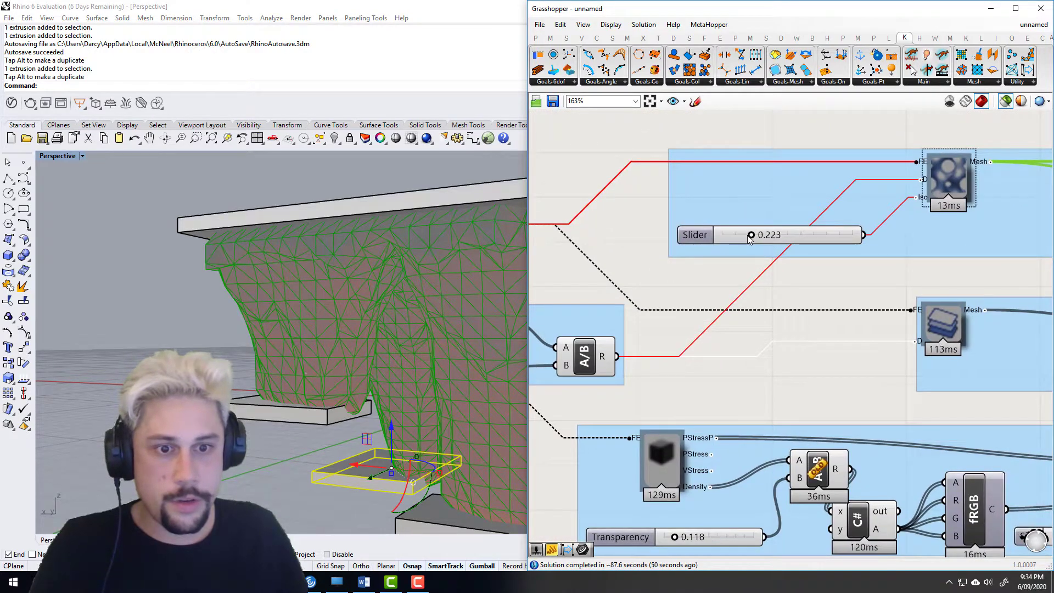
pyautogui.moveTo(759, 237); pyautogui.dragTo(761, 237)
pyautogui.moveTo(395, 330); pyautogui.dragTo(417, 335, button='right')
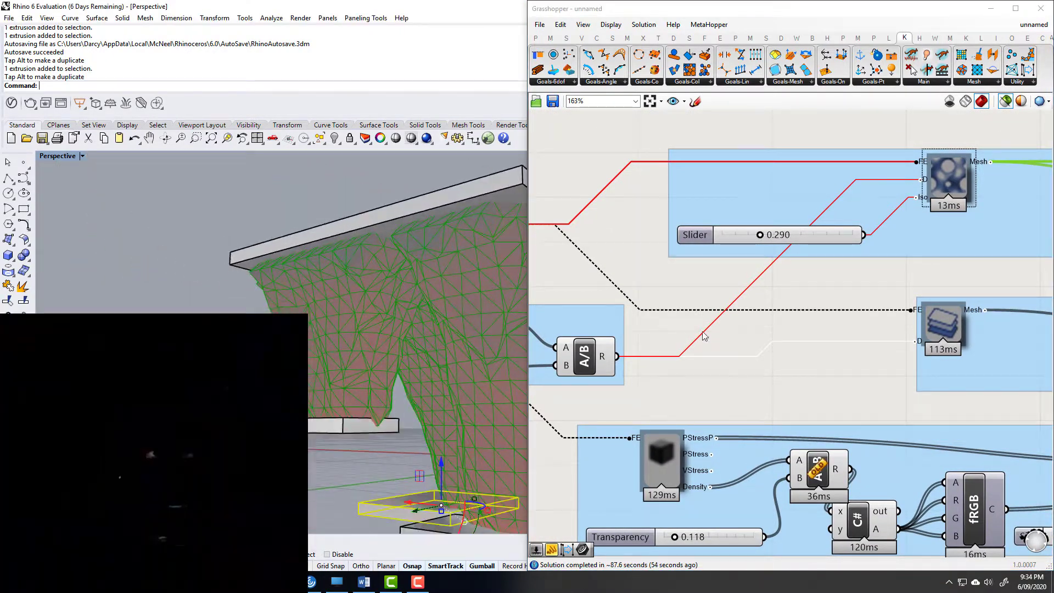
# - Enable the Mesh parameter that feeds the repaired mesh into the Voronoi and trim components
pyautogui.scroll(-10, 800, 309)
pyautogui.moveTo(1016, 318); pyautogui.dragTo(769, 316, button='right')
pyautogui.scroll(7, 900, 311)
pyautogui.moveTo(879, 308); pyautogui.dragTo(776, 299, button='right')
pyautogui.rightClick(732, 277)
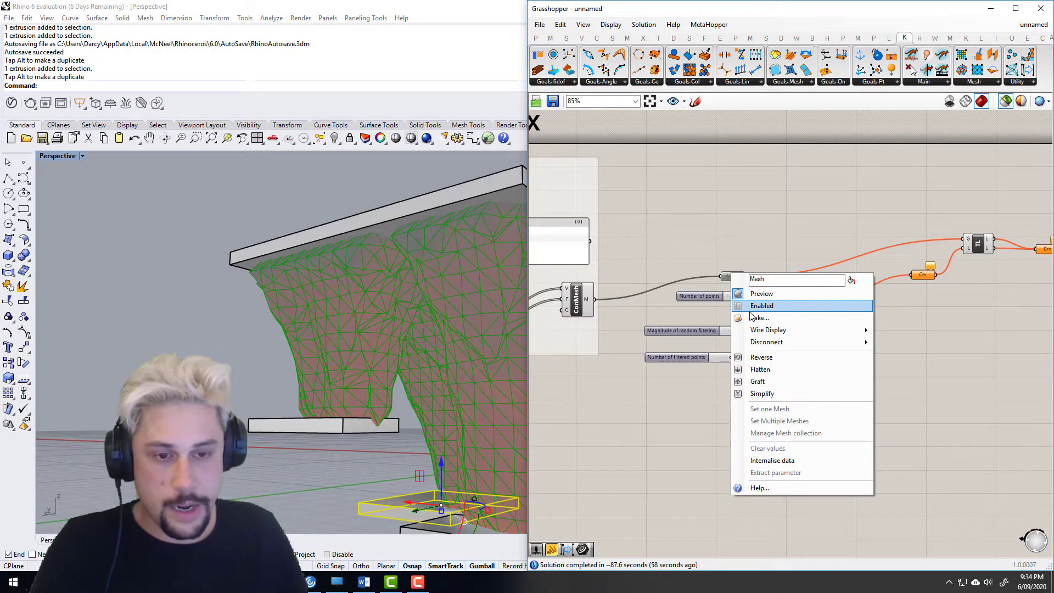
pyautogui.click(761, 306)
# - Preview the trimmed lattice curves in the Rhino viewport to check how they fill the new form
pyautogui.scroll(-3, 380, 328)
pyautogui.moveTo(380, 325)
pyautogui.mouseDown(button='right')
pyautogui.moveTo(455, 334)
pyautogui.moveTo(438, 348)
pyautogui.moveTo(393, 351)
pyautogui.moveTo(368, 324)
pyautogui.mouseUp(button='right')
pyautogui.click(826, 322)
pyautogui.moveTo(915, 304); pyautogui.dragTo(579, 328, button='right')
pyautogui.click(718, 273)
pyautogui.moveTo(508, 320); pyautogui.dragTo(467, 345, button='right')
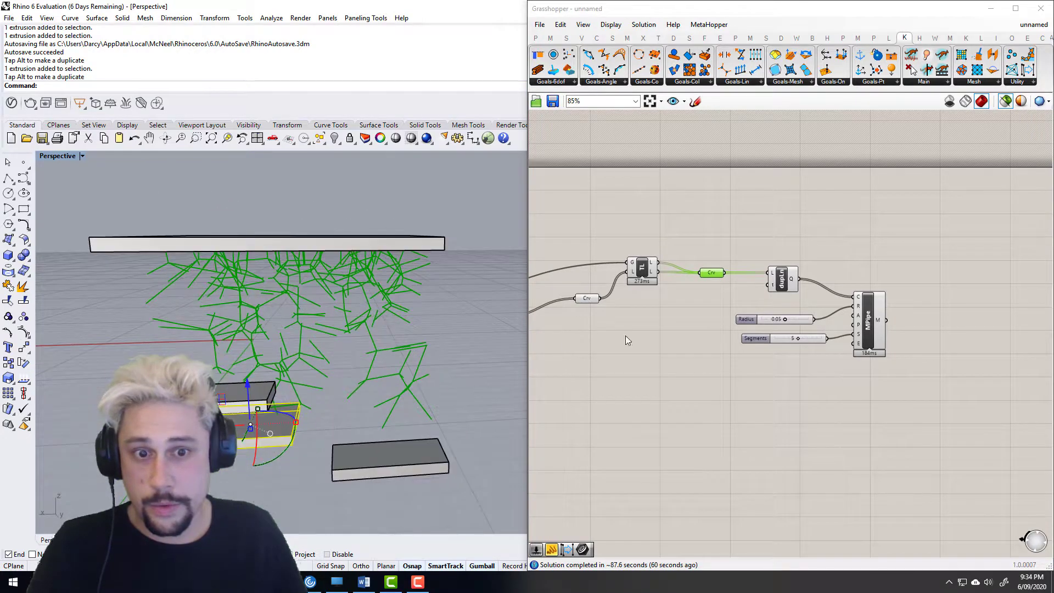
# - Preview the repaired mesh entering the Voronoi component and inspect its shape up close
pyautogui.moveTo(625, 335); pyautogui.dragTo(821, 333, button='right')
pyautogui.moveTo(592, 299); pyautogui.dragTo(615, 274)
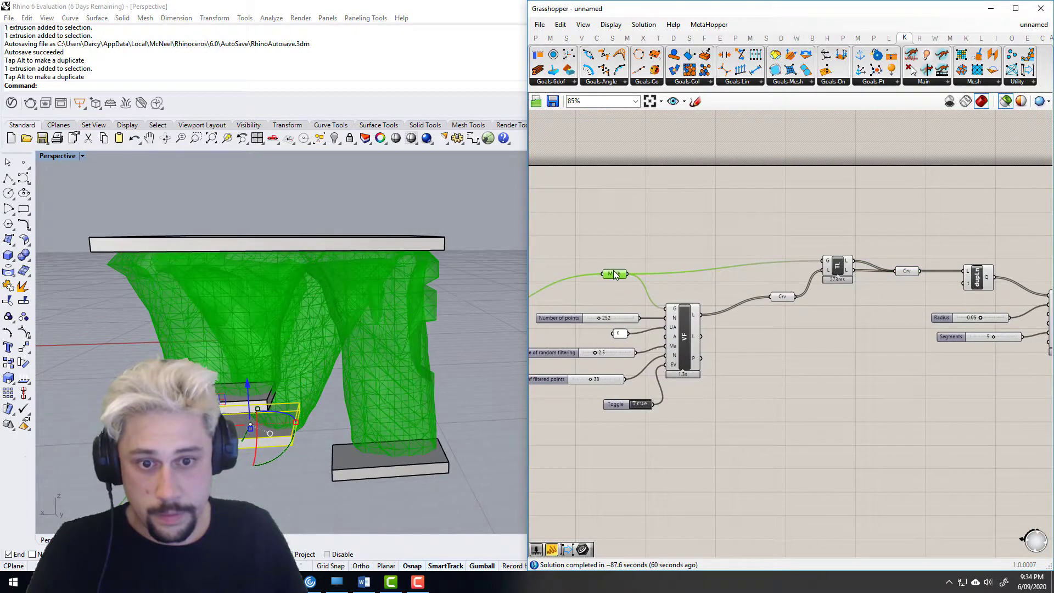
pyautogui.moveTo(291, 314); pyautogui.dragTo(374, 325, button='right')
pyautogui.scroll(4, 272, 308)
pyautogui.moveTo(595, 308); pyautogui.dragTo(722, 273, button='right')
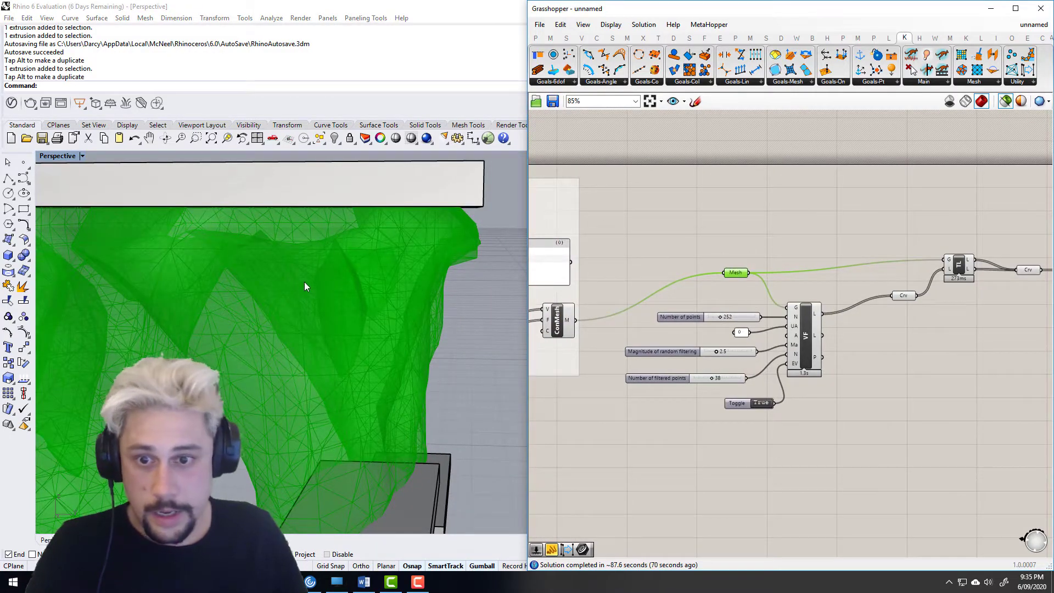
# - Disable the Mesh parameter feeding the Voronoi component and preview the unrepaired mesh entering the Mesh Fix group
pyautogui.rightClick(746, 274)
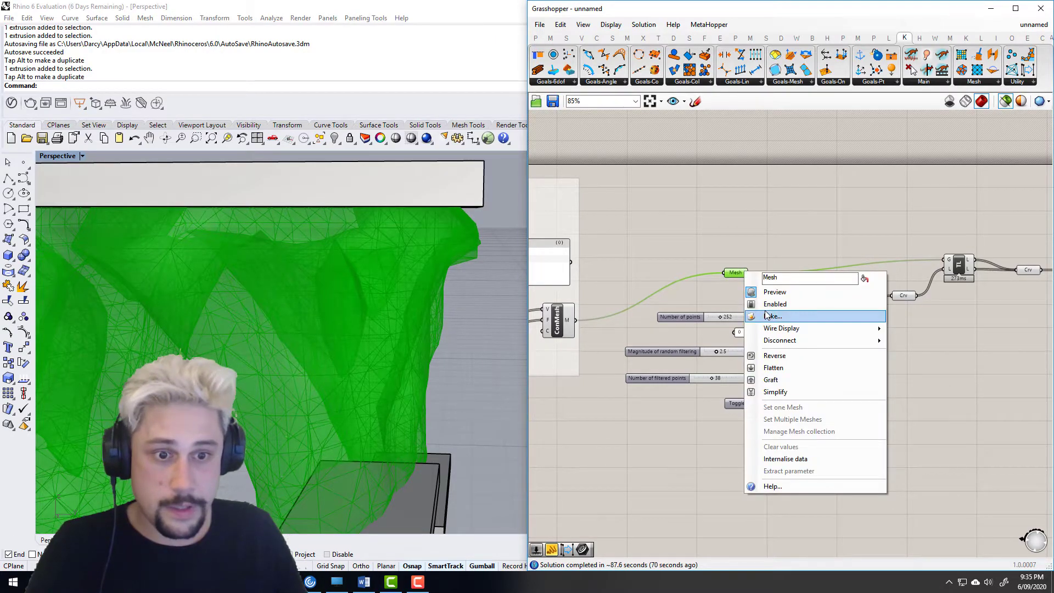
pyautogui.click(769, 307)
pyautogui.moveTo(705, 304); pyautogui.dragTo(824, 306, button='right')
pyautogui.scroll(-4, 728, 319)
pyautogui.moveTo(728, 319); pyautogui.dragTo(1030, 318, button='right')
pyautogui.scroll(3, 581, 281)
pyautogui.moveTo(773, 290); pyautogui.dragTo(814, 292, button='right')
pyautogui.click(981, 265)
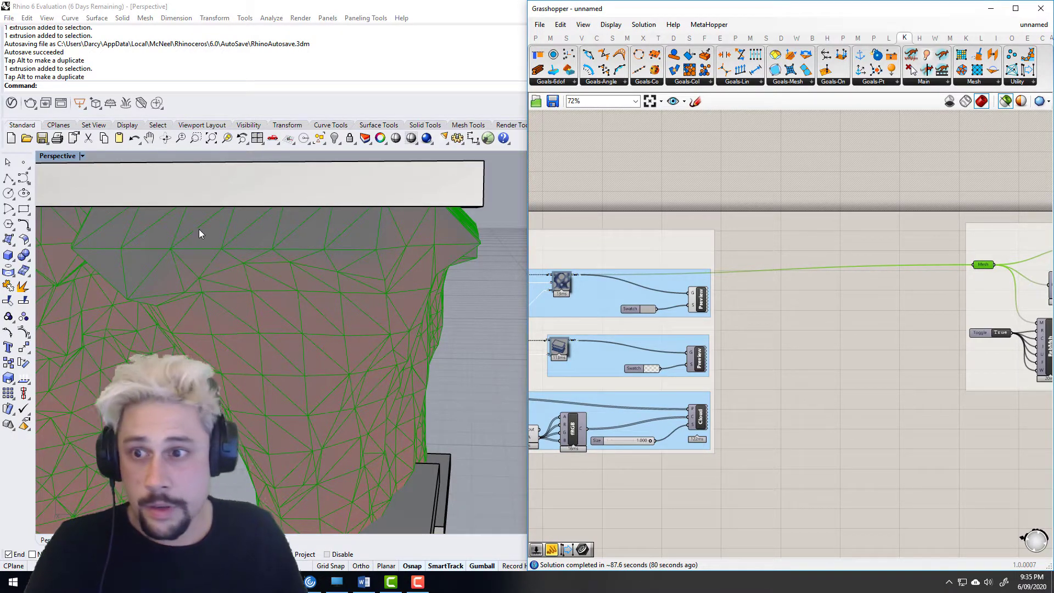
# - Add a Deconstruct Mesh component beside the isosurface group and feed it the isosurface mesh output
pyautogui.click(80, 153)
pyautogui.moveTo(648, 202); pyautogui.dragTo(825, 273, button='right')
pyautogui.click(847, 250)
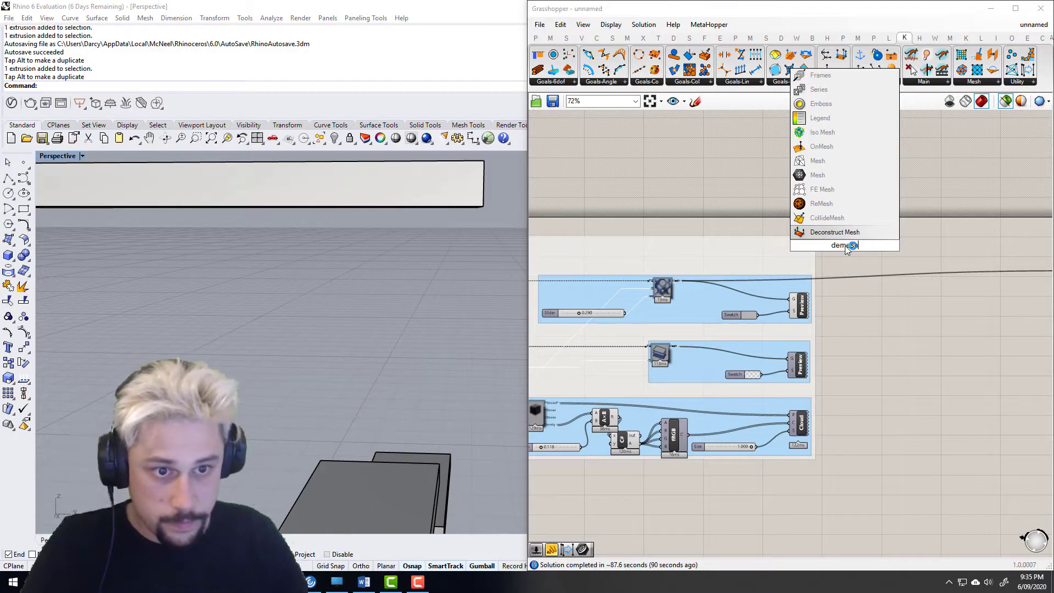
pyautogui.press('Return')
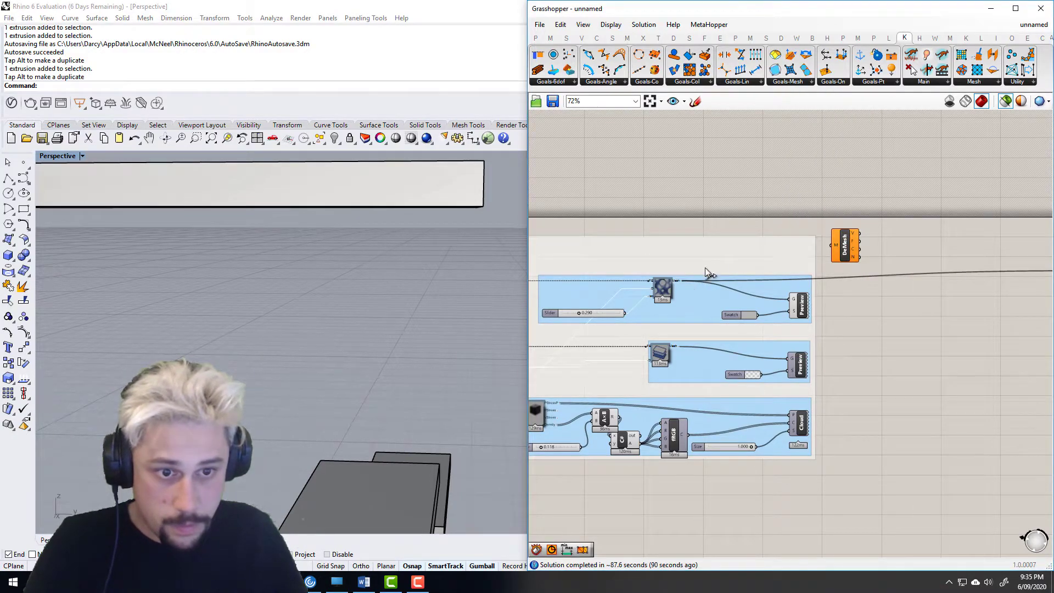
pyautogui.moveTo(911, 246); pyautogui.dragTo(832, 253, button='right')
# - Add a Construct Mesh component, connect the deconstructed vertices and faces to it, and preview the rebuilt mesh
pyautogui.doubleClick(832, 253)
pyautogui.write('c')
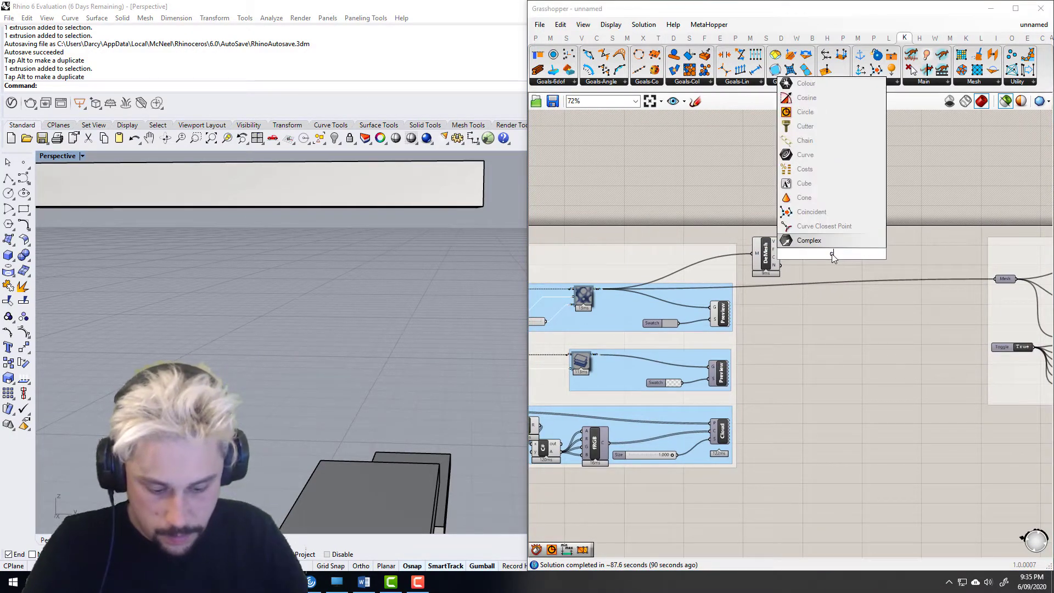
pyautogui.write('onstructmesh')
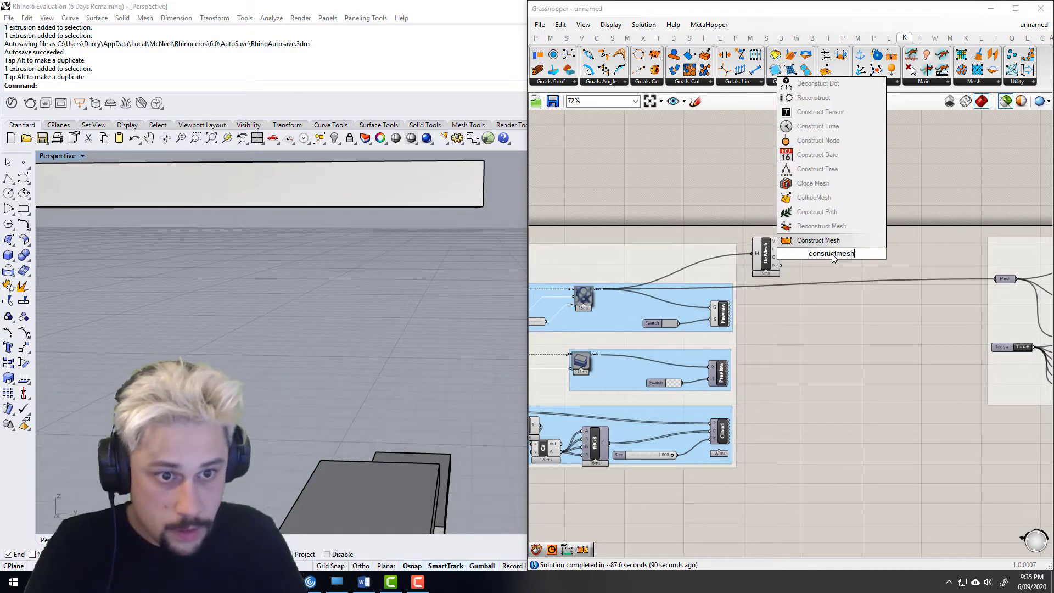
pyautogui.press('Return')
pyautogui.scroll(3, 791, 247)
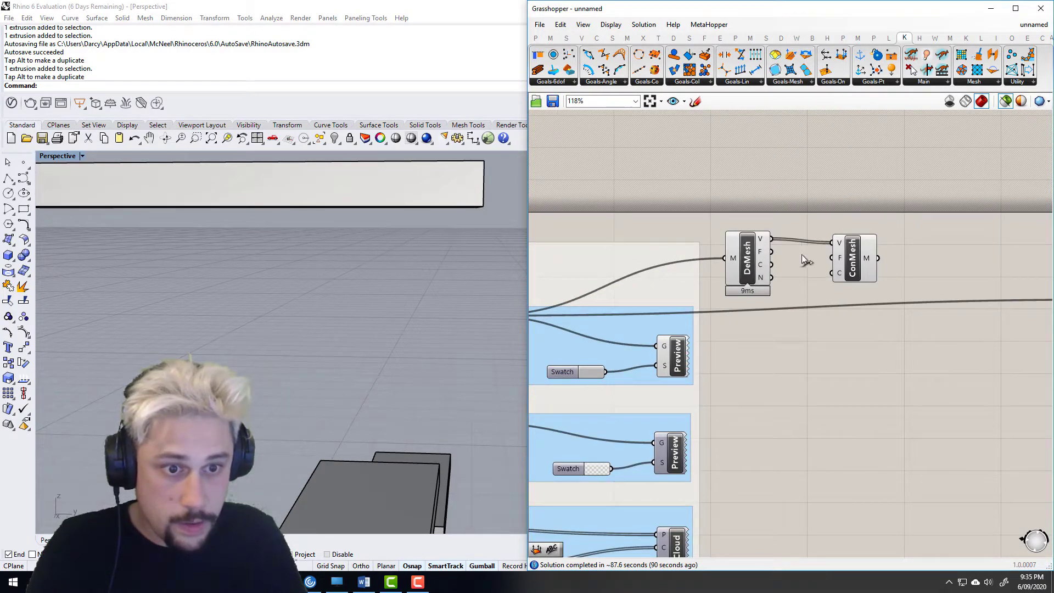
pyautogui.click(851, 265)
pyautogui.moveTo(358, 368); pyautogui.dragTo(357, 344, button='right')
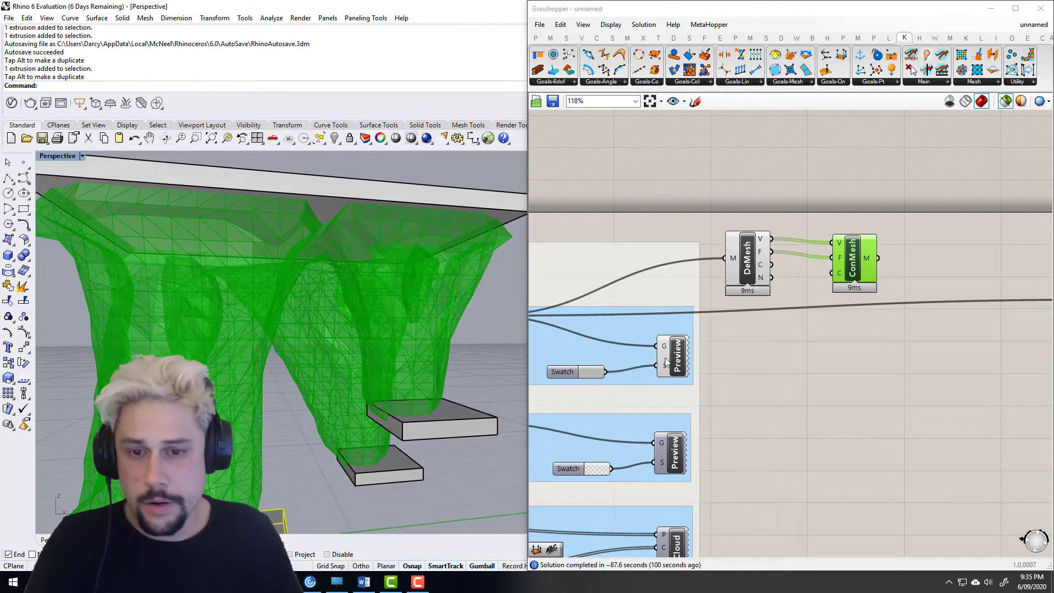
# - Lower the iso value slider of the isosurface mesh while checking the rebuilt mesh preview
pyautogui.moveTo(544, 357); pyautogui.dragTo(694, 316, button='right')
pyautogui.scroll(3, 688, 329)
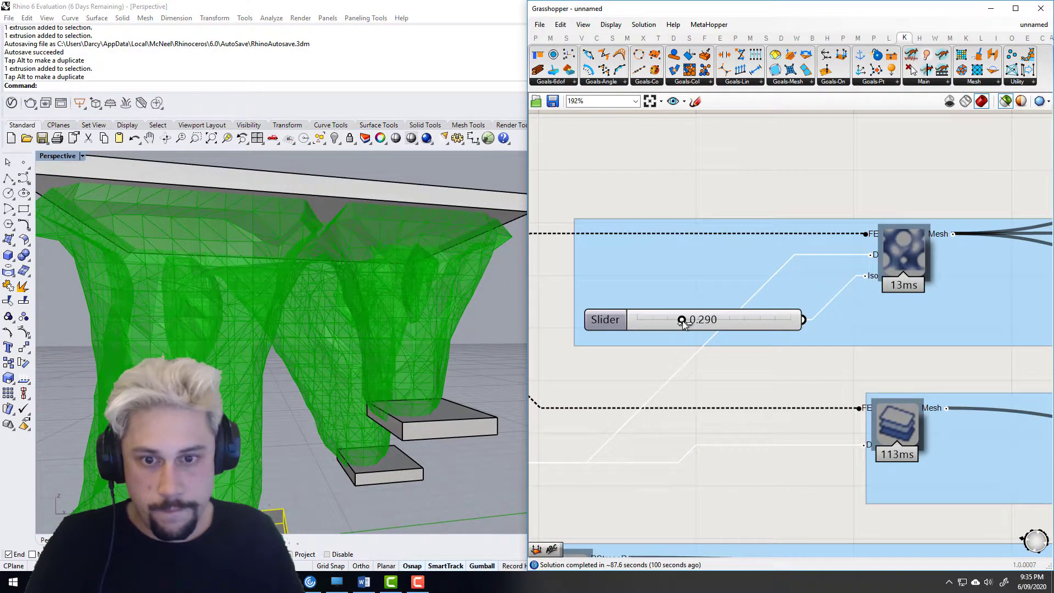
pyautogui.moveTo(647, 324); pyautogui.dragTo(642, 324)
pyautogui.scroll(-3, 281, 351)
pyautogui.moveTo(281, 351); pyautogui.dragTo(164, 385, button='right')
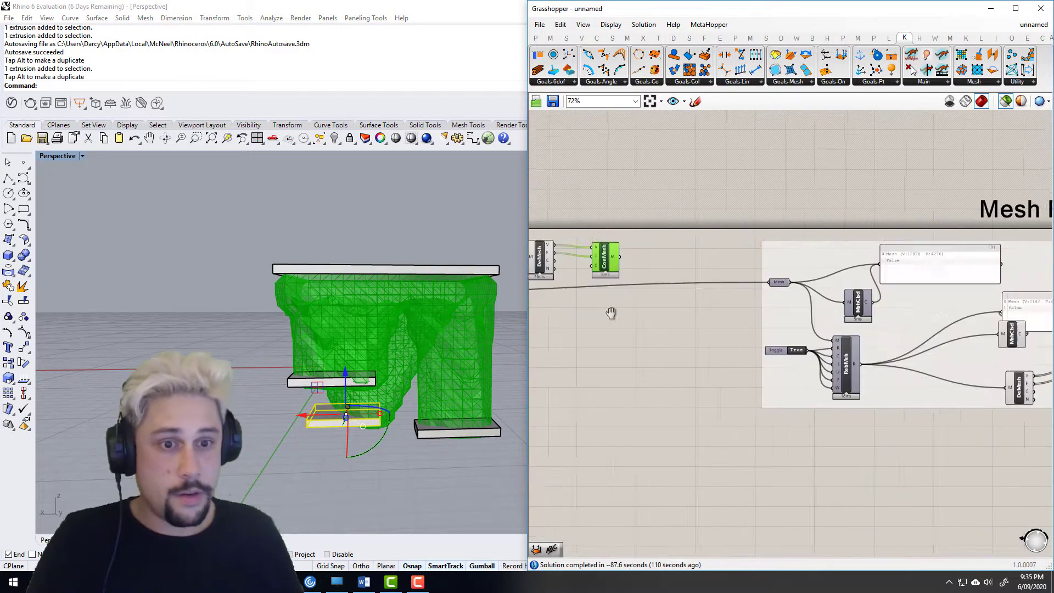
# - Re-enable the Mesh parameter after the Mesh Fix group to recompute the Voronoi lattice
pyautogui.moveTo(612, 313); pyautogui.dragTo(563, 316, button='right')
pyautogui.moveTo(821, 343); pyautogui.dragTo(592, 330, button='right')
pyautogui.scroll(2, 620, 288)
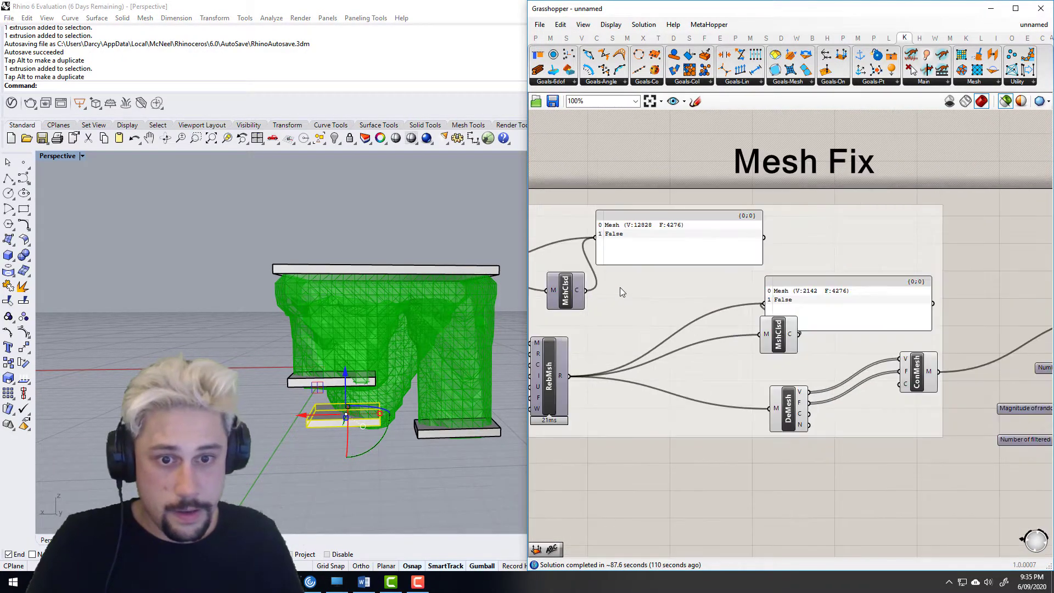
pyautogui.moveTo(933, 353); pyautogui.dragTo(758, 334, button='right')
pyautogui.moveTo(680, 348); pyautogui.dragTo(611, 357, button='right')
pyautogui.rightClick(886, 306)
pyautogui.click(912, 344)
pyautogui.scroll(-1, 822, 313)
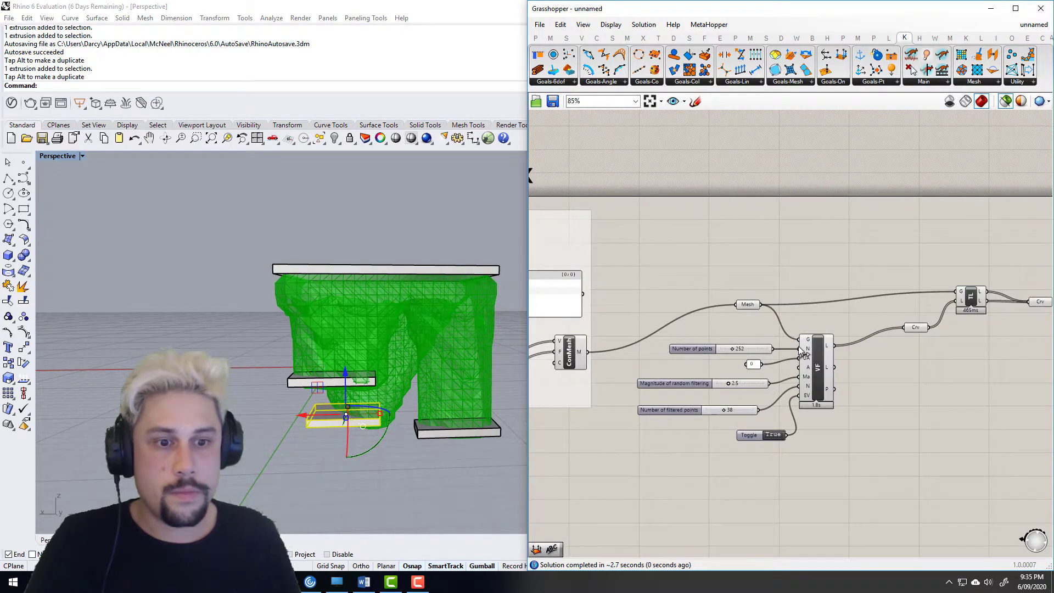
# - Preview the recomputed trimmed lattice curves and inspect them around the slab and supports
pyautogui.scroll(2, 801, 351)
pyautogui.click(752, 364)
pyautogui.click(969, 287)
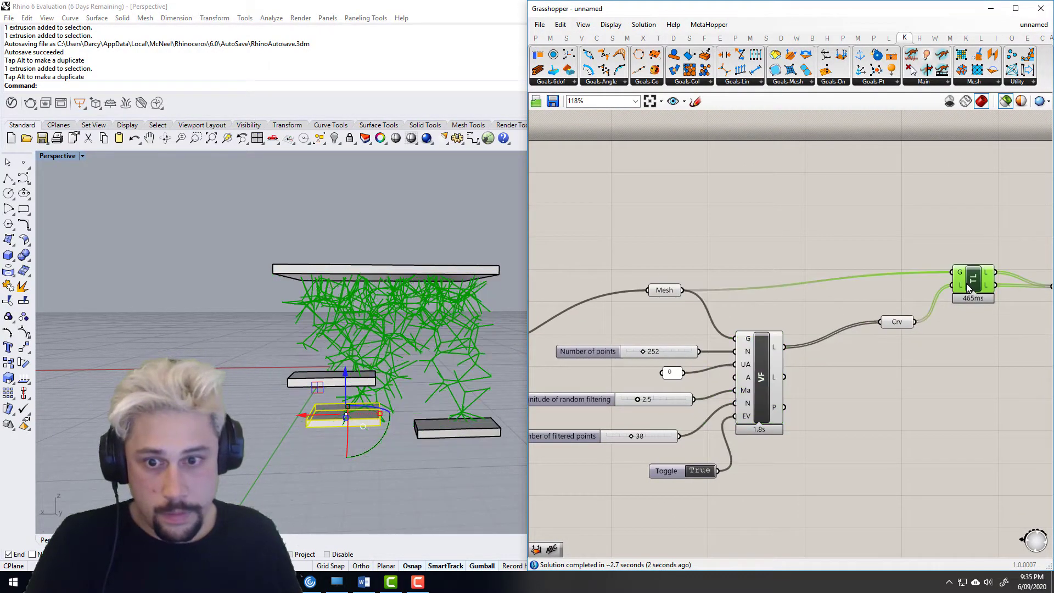
pyautogui.moveTo(945, 337); pyautogui.dragTo(713, 349, button='right')
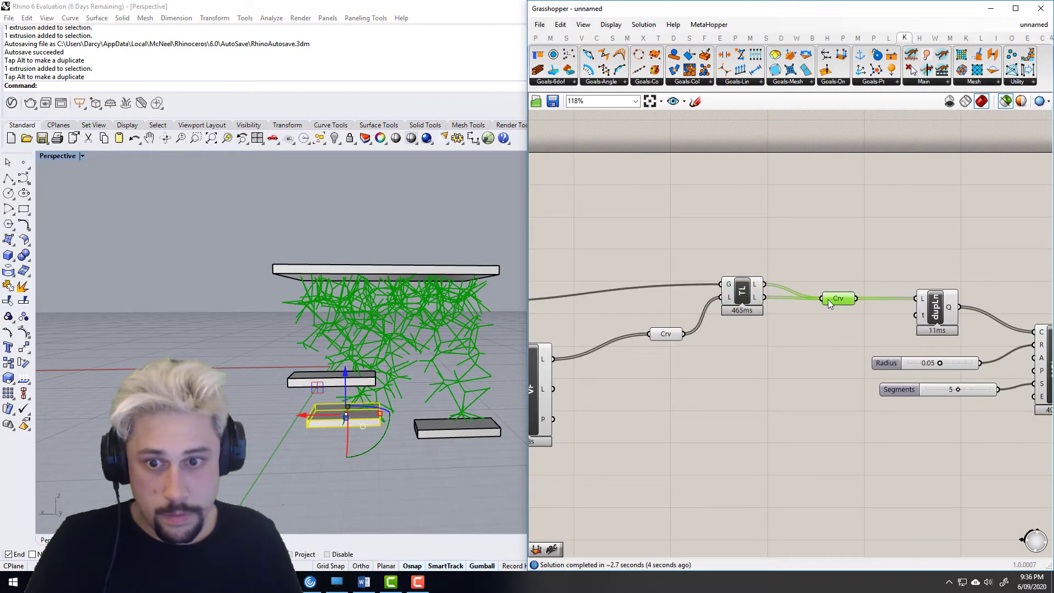
pyautogui.scroll(8, 403, 326)
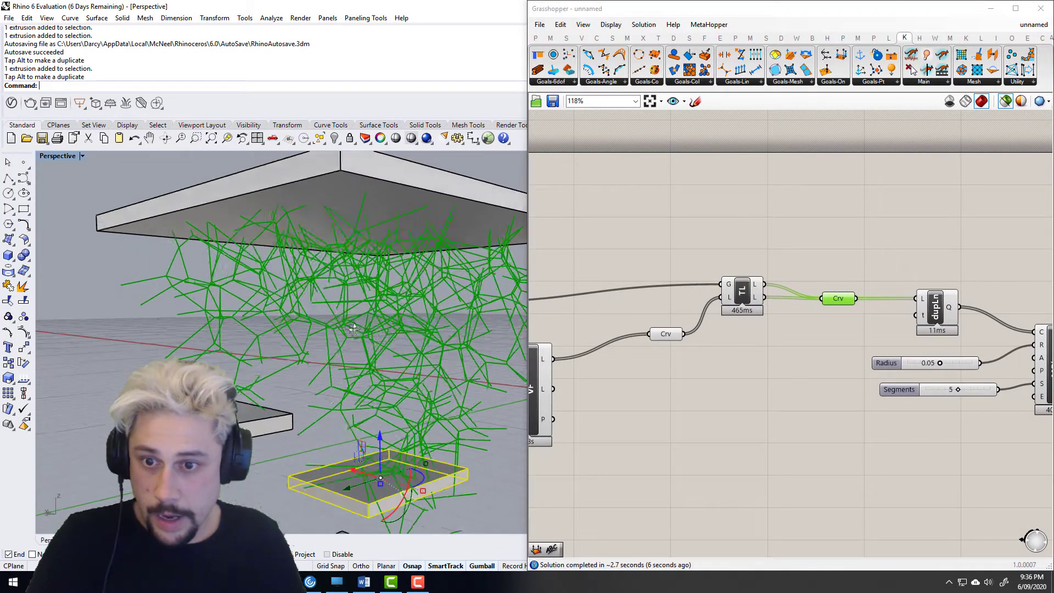
pyautogui.moveTo(444, 323); pyautogui.dragTo(337, 333, button='right')
pyautogui.scroll(4, 325, 293)
pyautogui.scroll(-5, 338, 332)
# - Preview the piped lattice mesh and the lattice lines with duplicates removed, inspecting both in the viewport
pyautogui.moveTo(953, 312); pyautogui.dragTo(731, 313, button='right')
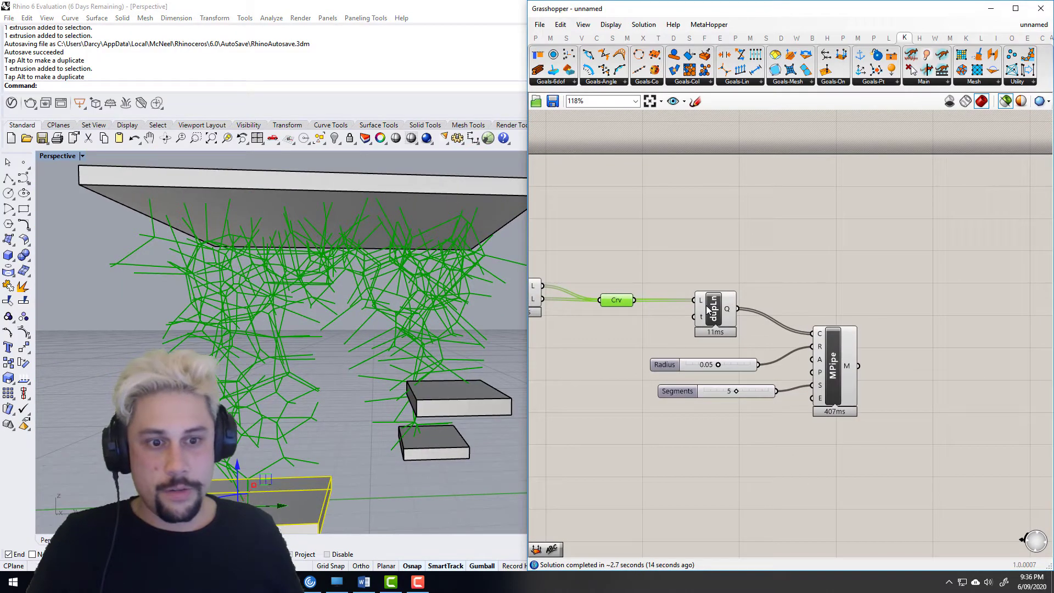
pyautogui.click(835, 376)
pyautogui.moveTo(286, 318); pyautogui.dragTo(339, 335, button='right')
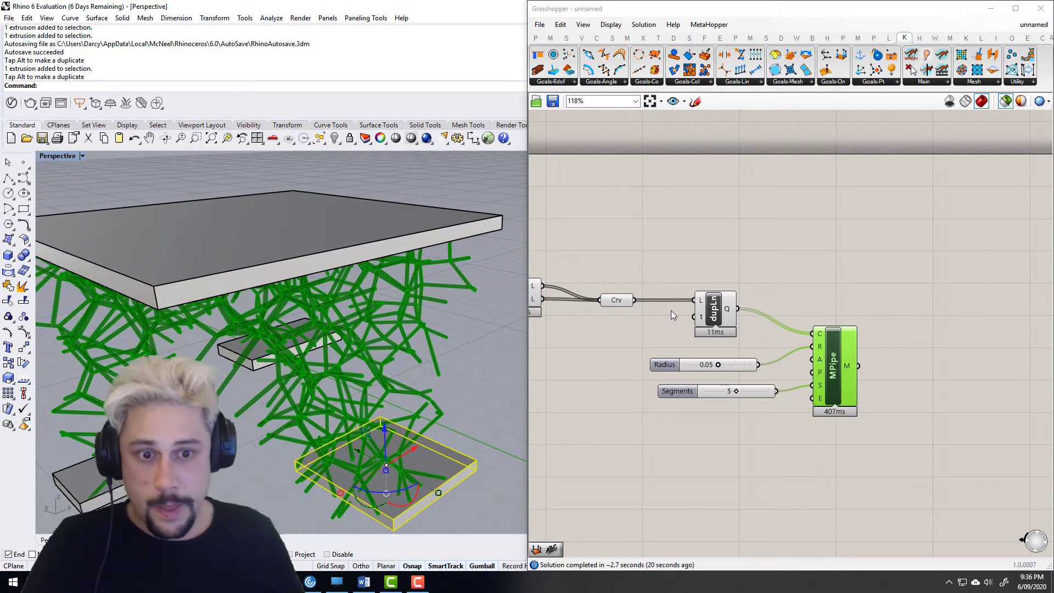
pyautogui.moveTo(714, 310); pyautogui.dragTo(709, 310)
pyautogui.moveTo(444, 335); pyautogui.dragTo(307, 285, button='right')
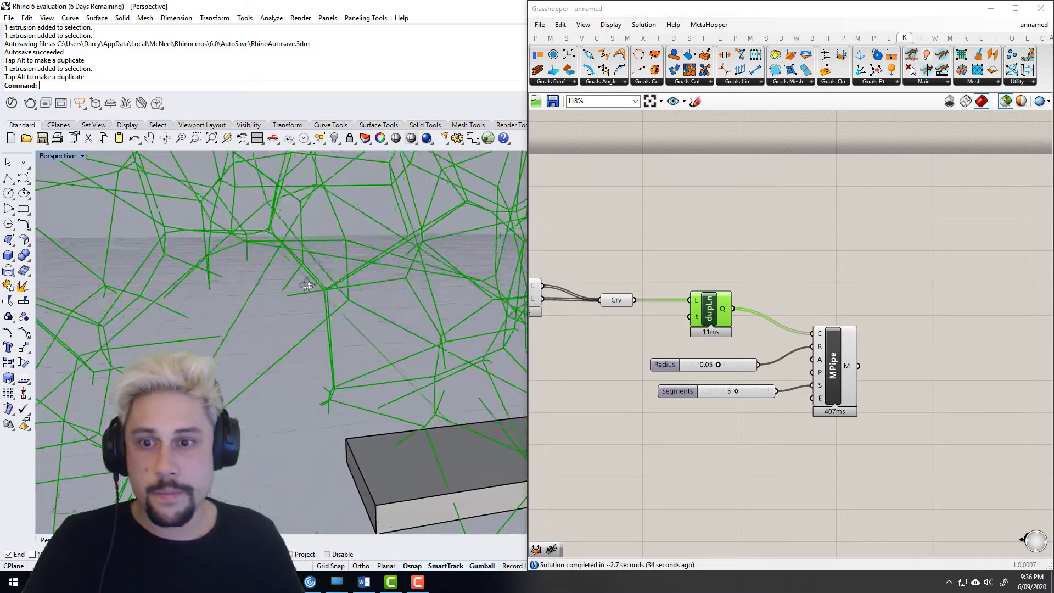